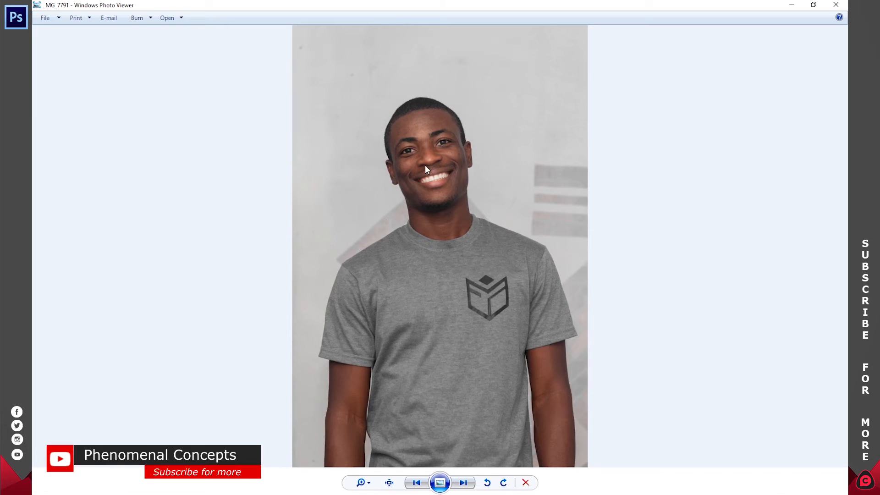
Step: Duplicate the Background layer of the _MG_7791.jpg portrait in Photoshop
{"action": "left_click", "coordinate": [577, 215]}
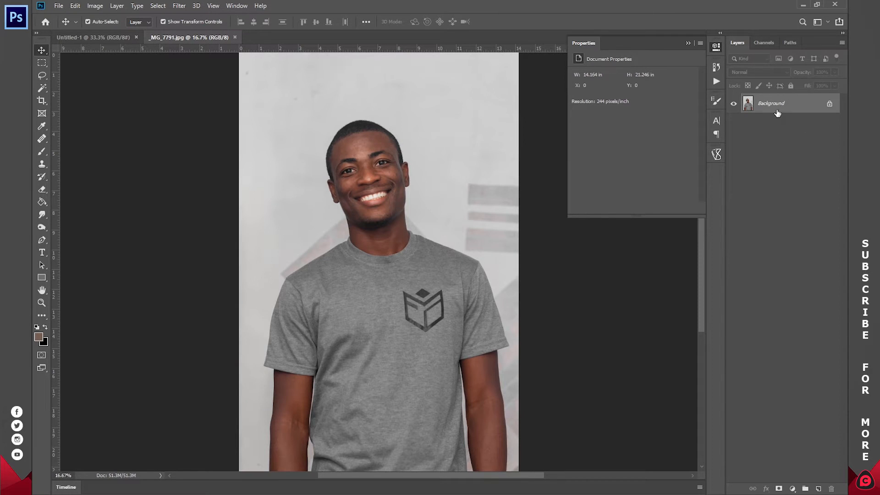
{"action": "key", "text": "ctrl"}
{"action": "key", "text": "ctrl+j"}
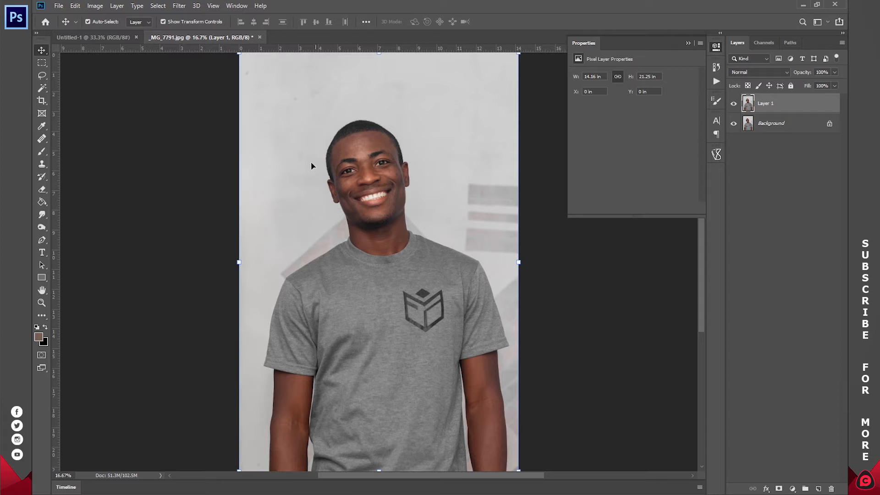
Step: Open the Camera Raw Filter on the duplicated layer and set Clarity to +20 and Texture to +10
{"action": "left_click", "coordinate": [179, 6]}
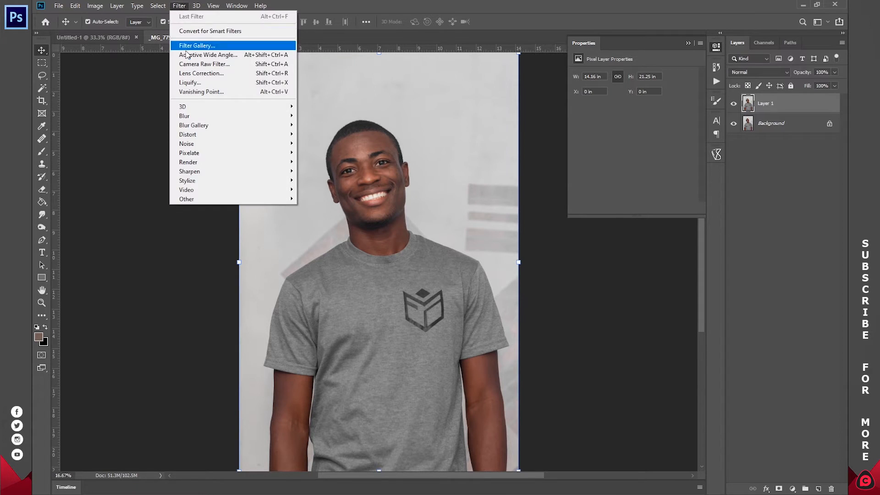
{"action": "left_click", "coordinate": [196, 65]}
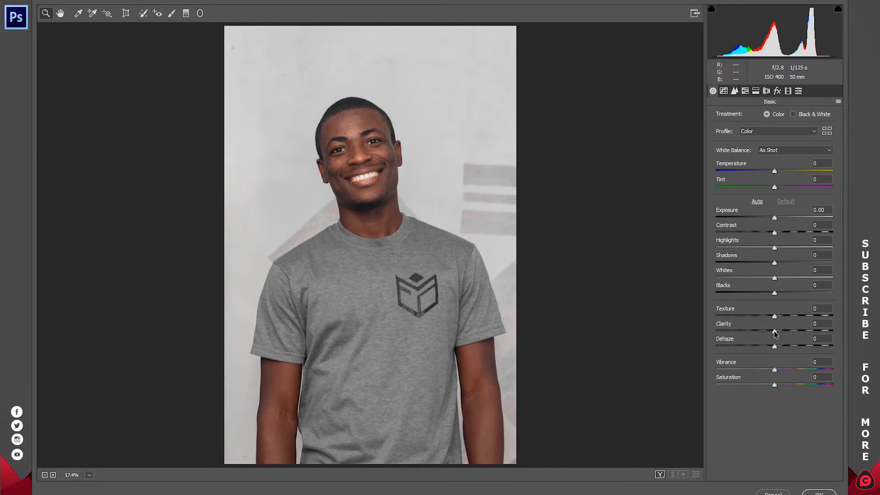
{"action": "left_click_drag", "start_coordinate": [774, 333], "coordinate": [783, 339]}
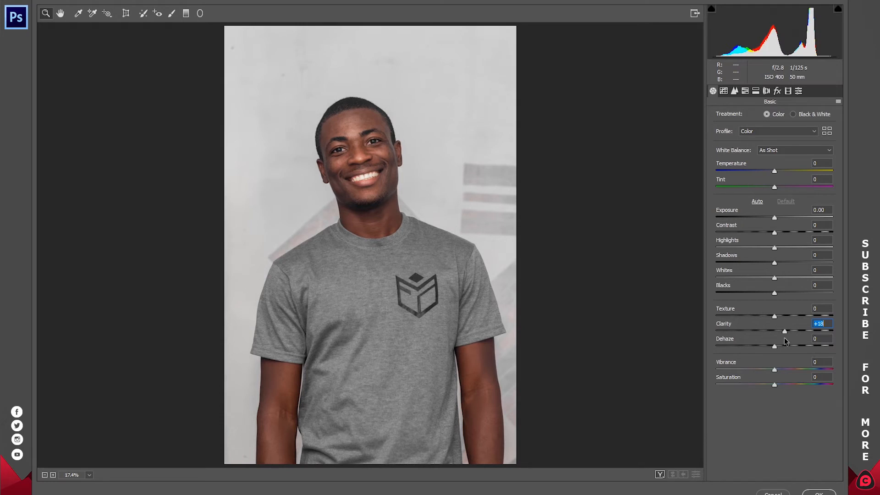
{"action": "type", "text": "20"}
{"action": "left_click_drag", "start_coordinate": [775, 316], "coordinate": [784, 318]}
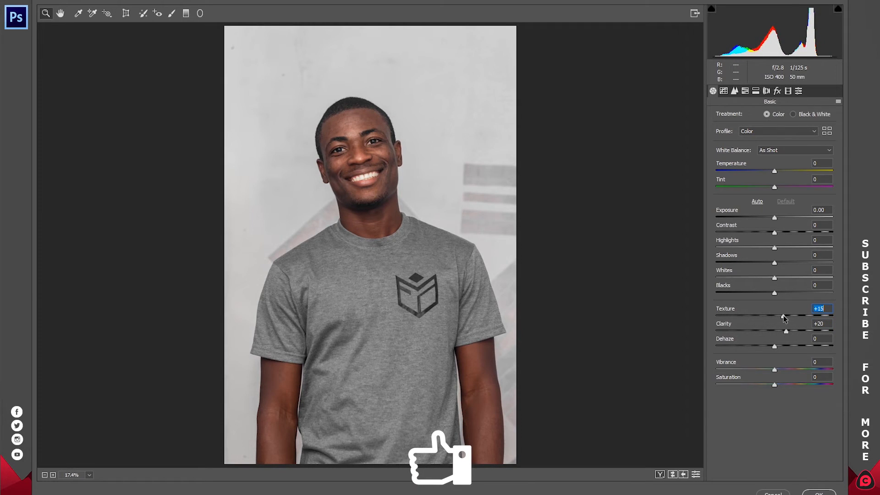
{"action": "type", "text": "10"}
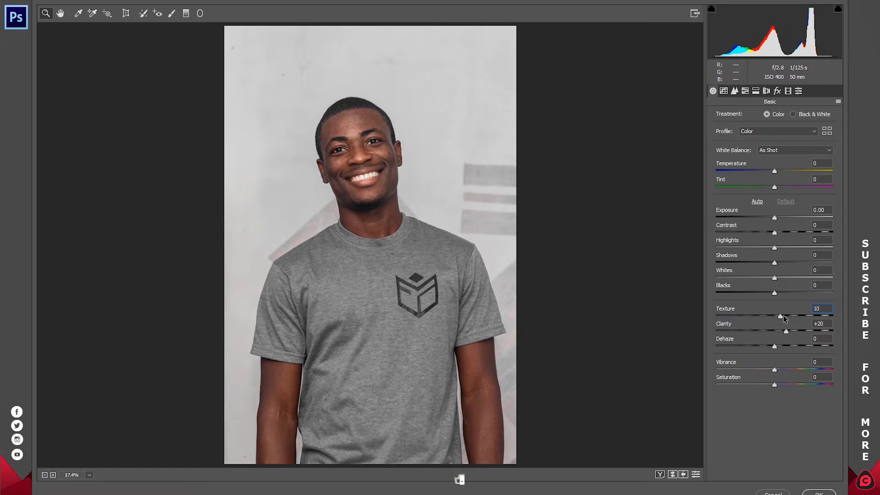
Step: Set Shadows to -20, Highlights to -50 and Whites to +20, and return Blacks to 0
{"action": "left_click_drag", "start_coordinate": [774, 293], "coordinate": [768, 293]}
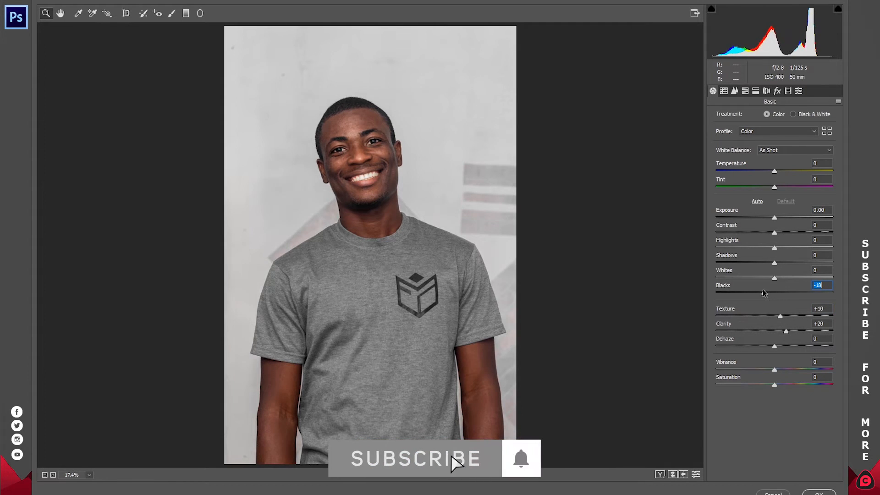
{"action": "double_click", "coordinate": [768, 293]}
{"action": "left_click_drag", "start_coordinate": [774, 263], "coordinate": [674, 267]}
{"action": "type", "text": "-20"}
{"action": "type", "text": "-50"}
{"action": "mouse_move", "coordinate": [776, 279]}
{"action": "left_mouse_down"}
{"action": "mouse_move", "coordinate": [846, 281]}
{"action": "mouse_move", "coordinate": [785, 280]}
{"action": "left_mouse_up"}
{"action": "type", "text": "20"}
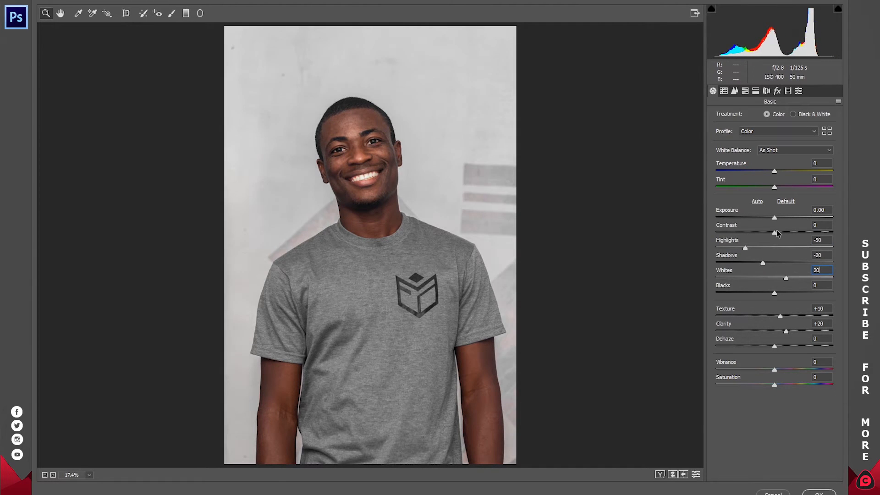
Step: Try a small Exposure change, reset it, and apply the Camera Raw adjustments to the layer
{"action": "left_click_drag", "start_coordinate": [779, 216], "coordinate": [771, 220]}
{"action": "double_click", "coordinate": [772, 219]}
{"action": "mouse_move", "coordinate": [781, 315]}
{"action": "left_mouse_down"}
{"action": "mouse_move", "coordinate": [765, 317]}
{"action": "mouse_move", "coordinate": [781, 317]}
{"action": "left_mouse_up"}
{"action": "left_click", "coordinate": [811, 492]}
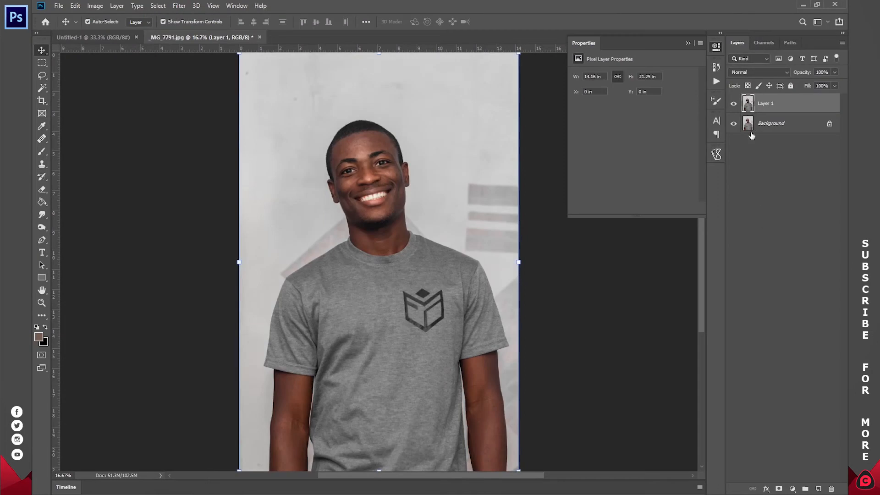
Step: Toggle Layer 1's visibility to compare the adjusted portrait with the original
{"action": "left_click", "coordinate": [733, 105]}
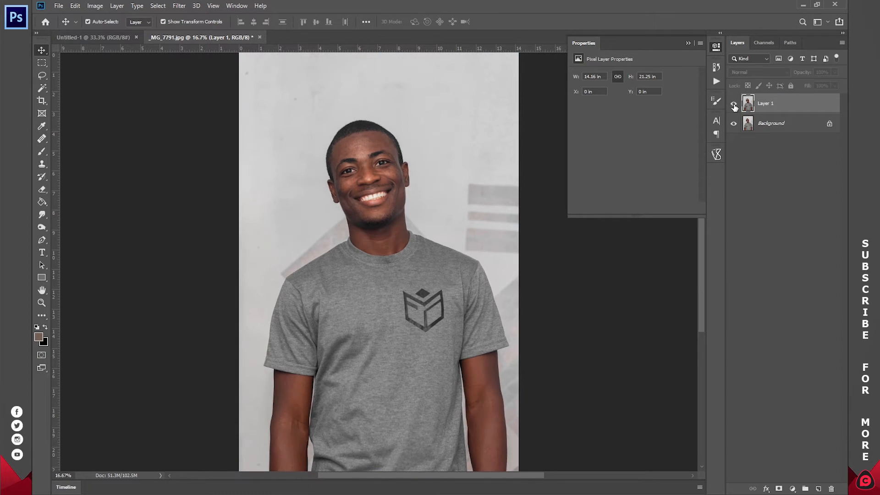
{"action": "left_click", "coordinate": [734, 106]}
{"action": "left_click", "coordinate": [734, 105]}
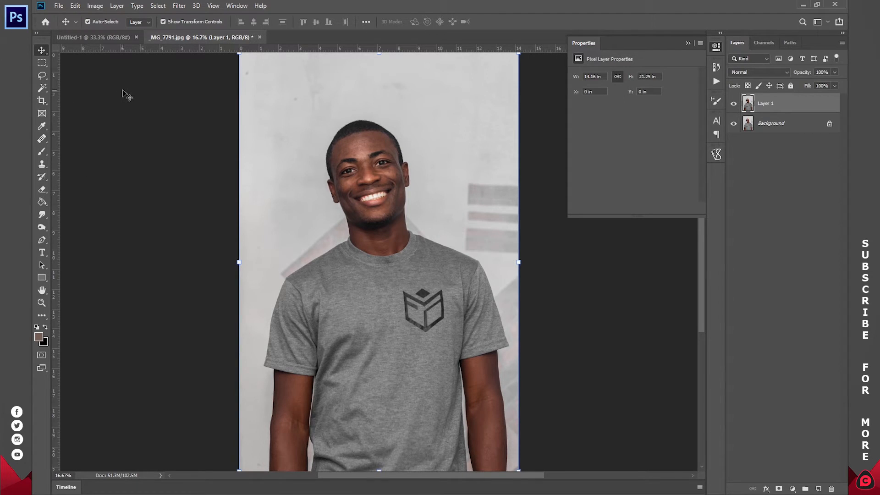
Step: Select the man, including his shirt and both arms, with the Quick Selection Tool
{"action": "left_click", "coordinate": [42, 86]}
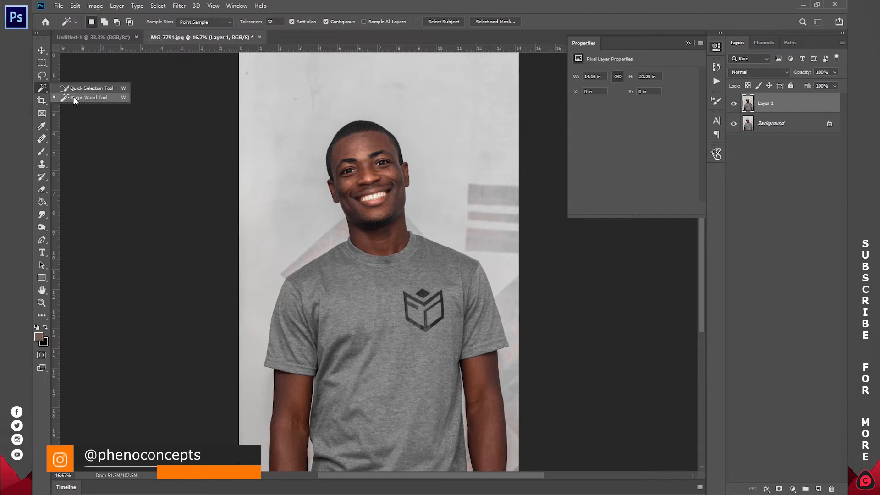
{"action": "left_click", "coordinate": [84, 89]}
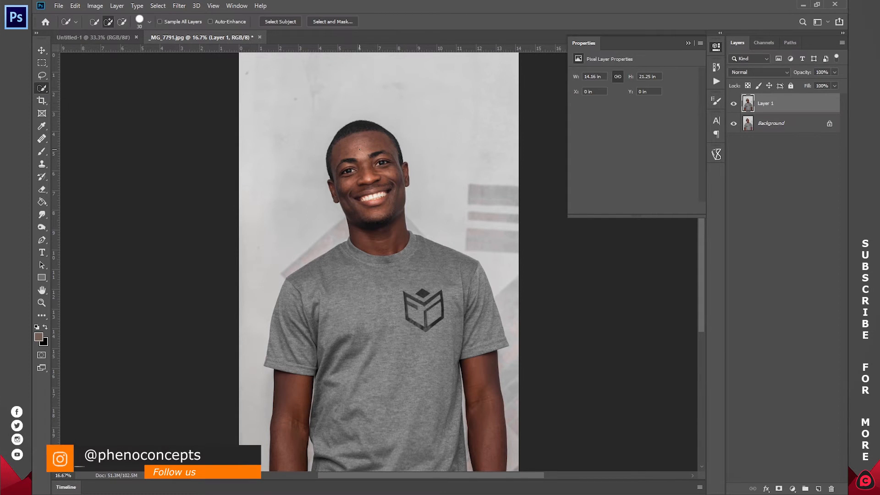
{"action": "mouse_move", "coordinate": [354, 133]}
{"action": "left_mouse_down"}
{"action": "mouse_move", "coordinate": [394, 284]}
{"action": "mouse_move", "coordinate": [312, 328]}
{"action": "mouse_move", "coordinate": [479, 446]}
{"action": "left_mouse_up"}
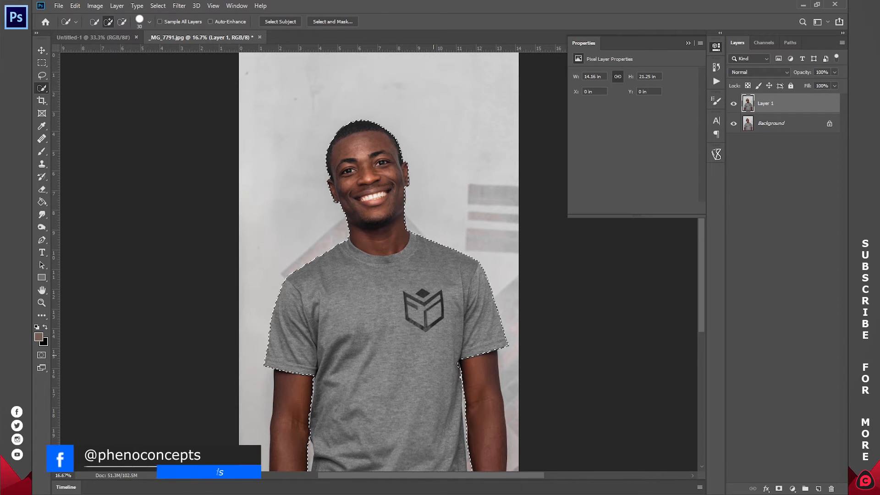
{"action": "left_click_drag", "start_coordinate": [295, 378], "coordinate": [290, 436]}
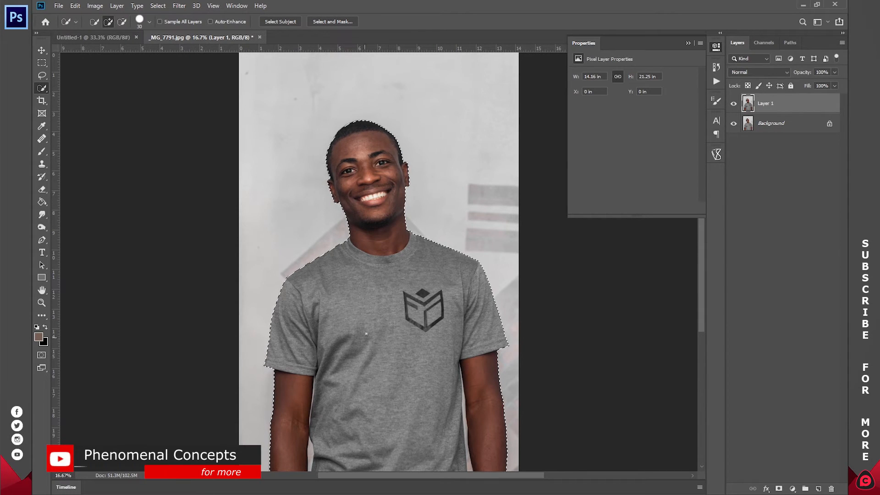
Step: Copy the selected man to a new layer and hide Layer 1 and the Background
{"action": "right_click", "coordinate": [388, 267]}
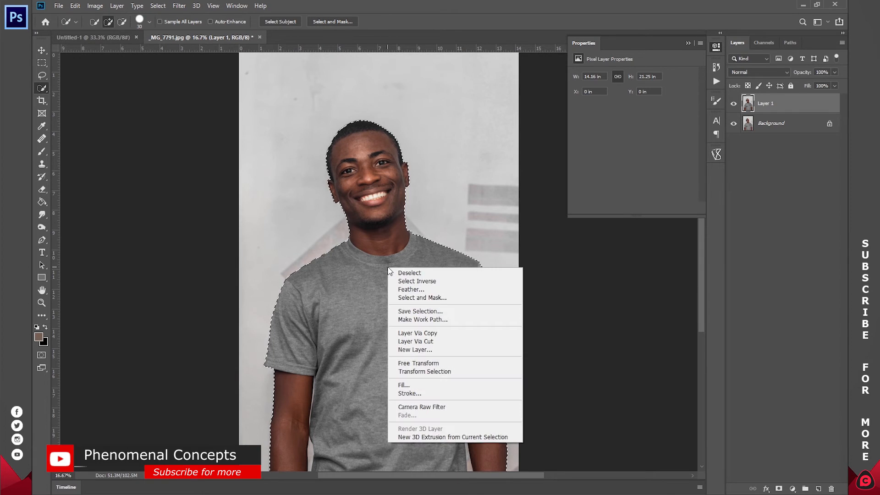
{"action": "left_click", "coordinate": [418, 333]}
{"action": "left_click", "coordinate": [734, 123]}
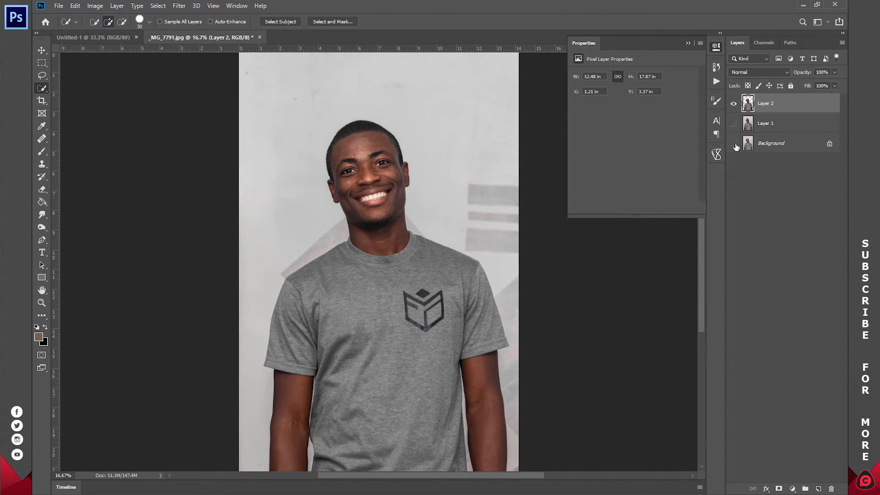
{"action": "left_click", "coordinate": [733, 144]}
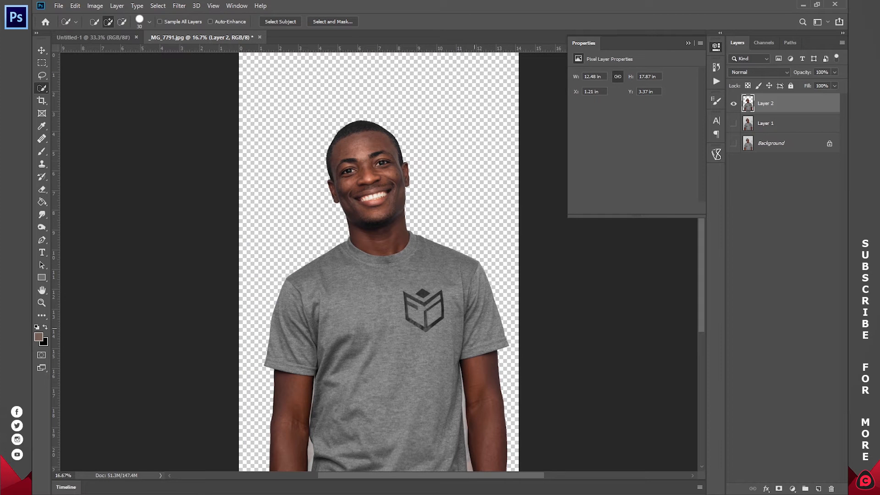
Step: Set the Pen Tool to Path mode for work on the gap between the shirt and the subject's left arm
{"action": "key", "text": "z"}
{"action": "left_click_drag", "start_coordinate": [472, 379], "coordinate": [432, 269]}
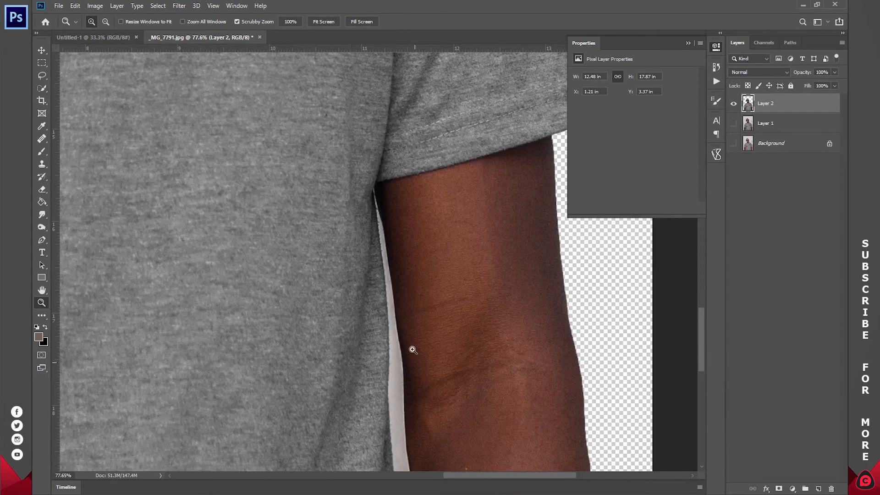
{"action": "left_click", "coordinate": [41, 240]}
{"action": "right_click", "coordinate": [43, 239]}
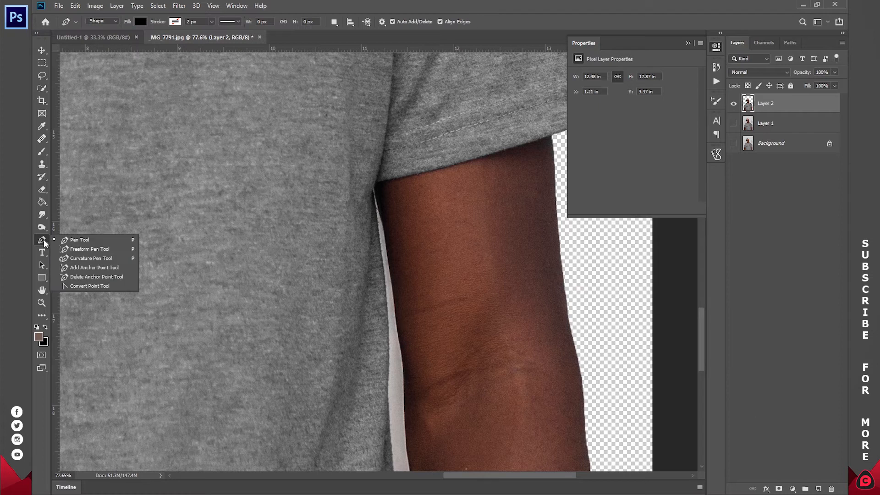
{"action": "left_click", "coordinate": [80, 239]}
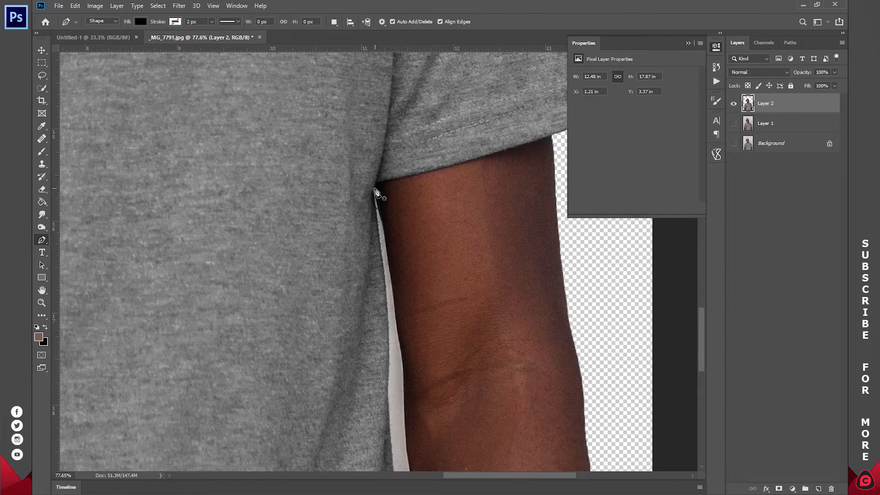
{"action": "left_click", "coordinate": [105, 23]}
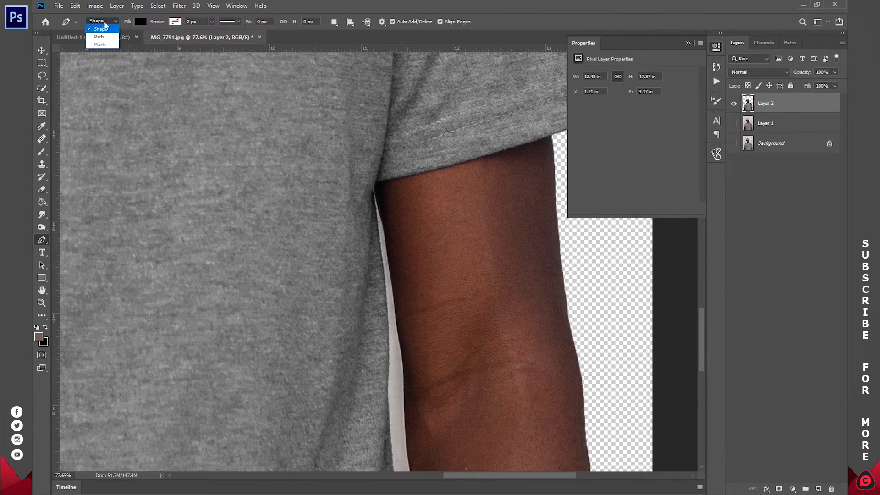
{"action": "left_click", "coordinate": [99, 37]}
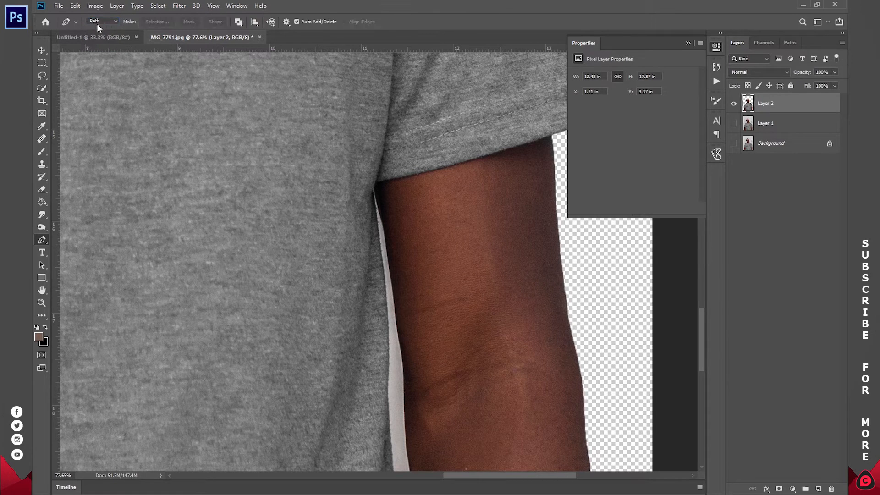
{"action": "left_click", "coordinate": [374, 186]}
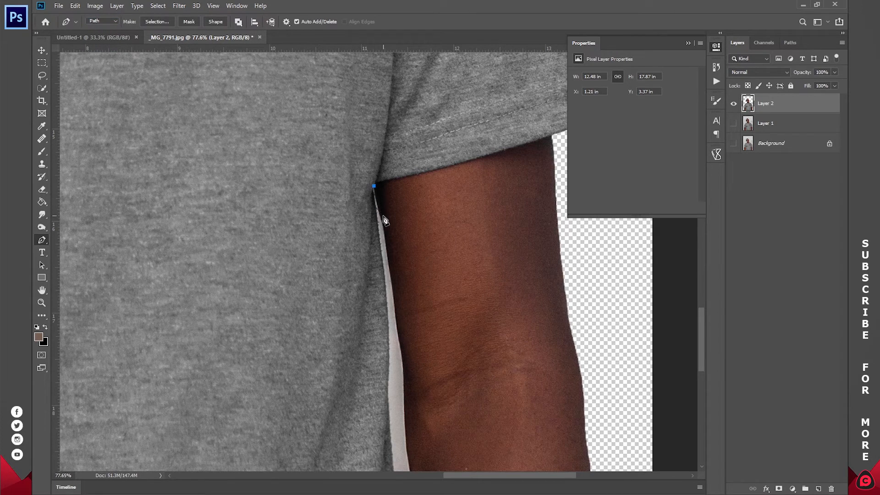
{"action": "left_click_drag", "start_coordinate": [383, 224], "coordinate": [384, 232]}
{"action": "left_click_drag", "start_coordinate": [388, 261], "coordinate": [390, 266]}
{"action": "right_click", "coordinate": [454, 251]}
{"action": "left_click", "coordinate": [461, 261]}
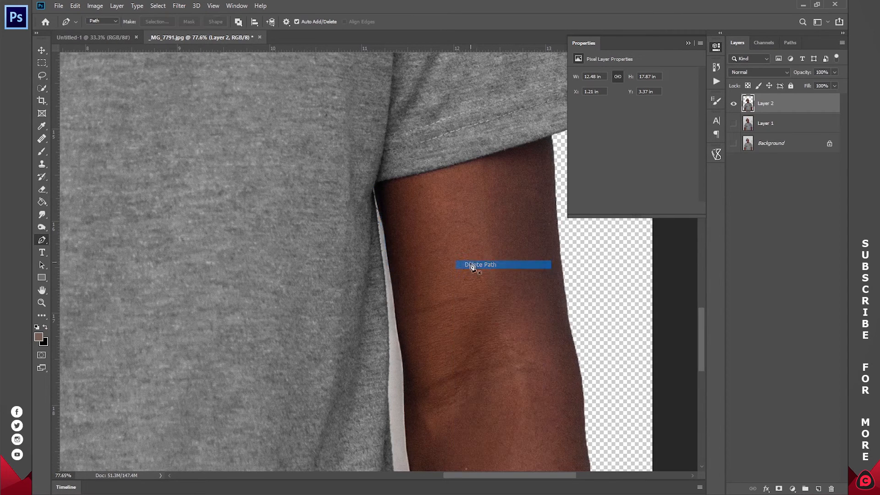
Step: Select the leftover background strip between the shirt and the subject's left arm with a small Quick Selection brush
{"action": "key", "text": "w"}
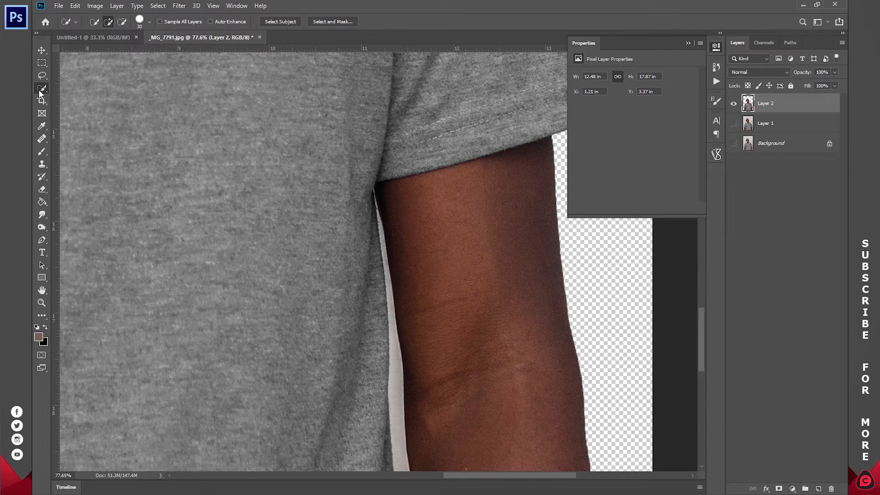
{"action": "key", "text": "bracketleft"}
{"action": "key", "text": "bracketleft"}
{"action": "key", "text": "bracketleft"}
{"action": "key", "text": "bracketleft"}
{"action": "key", "text": "bracketleft"}
{"action": "key", "text": "bracketleft"}
{"action": "key", "text": "bracketleft"}
{"action": "key", "text": "bracketleft"}
{"action": "key", "text": "bracketleft"}
{"action": "key", "text": "bracketleft"}
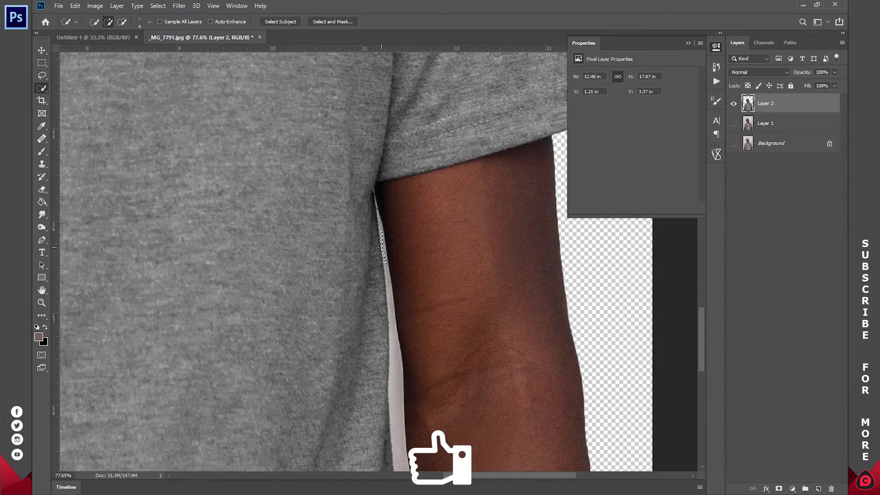
{"action": "key", "text": "bracketright"}
{"action": "key", "text": "bracketright"}
{"action": "left_click_drag", "start_coordinate": [380, 228], "coordinate": [397, 422]}
{"action": "left_click_drag", "start_coordinate": [468, 329], "coordinate": [448, 171]}
{"action": "mouse_move", "coordinate": [367, 122]}
{"action": "left_mouse_down"}
{"action": "mouse_move", "coordinate": [374, 197]}
{"action": "mouse_move", "coordinate": [366, 110]}
{"action": "mouse_move", "coordinate": [367, 118]}
{"action": "left_mouse_up"}
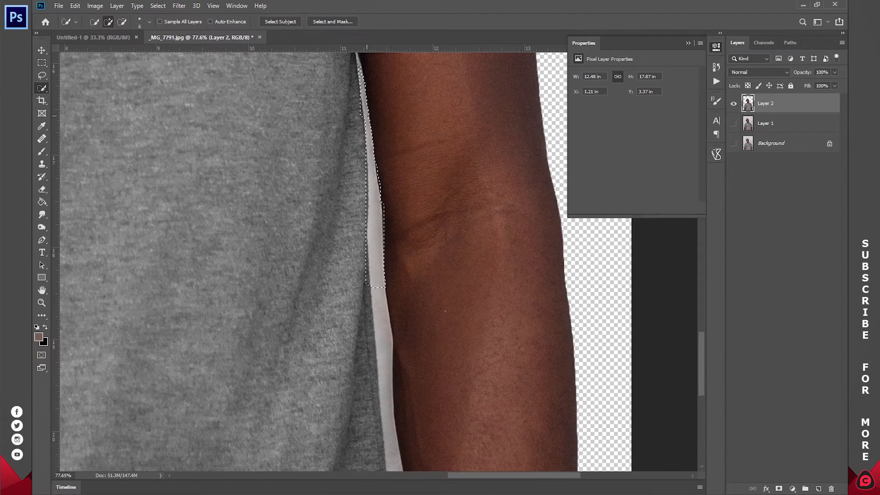
{"action": "left_click_drag", "start_coordinate": [415, 194], "coordinate": [422, 98]}
{"action": "left_click_drag", "start_coordinate": [384, 196], "coordinate": [388, 250]}
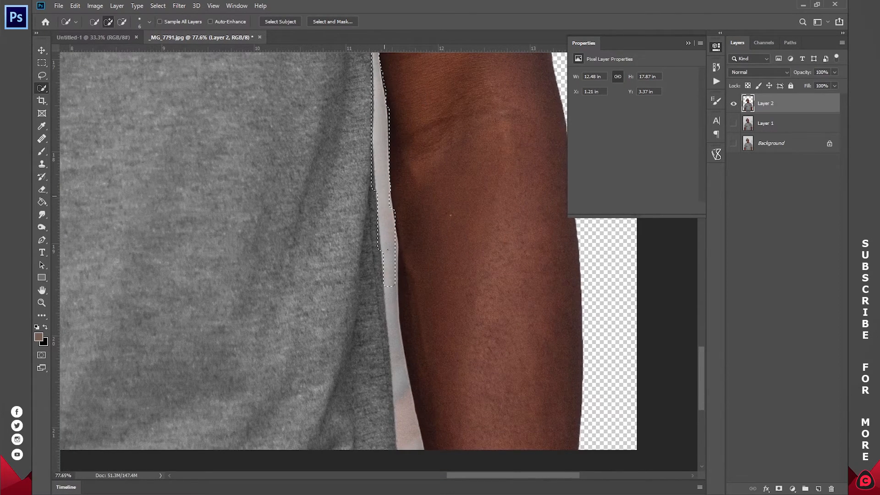
{"action": "left_click_drag", "start_coordinate": [393, 340], "coordinate": [409, 436]}
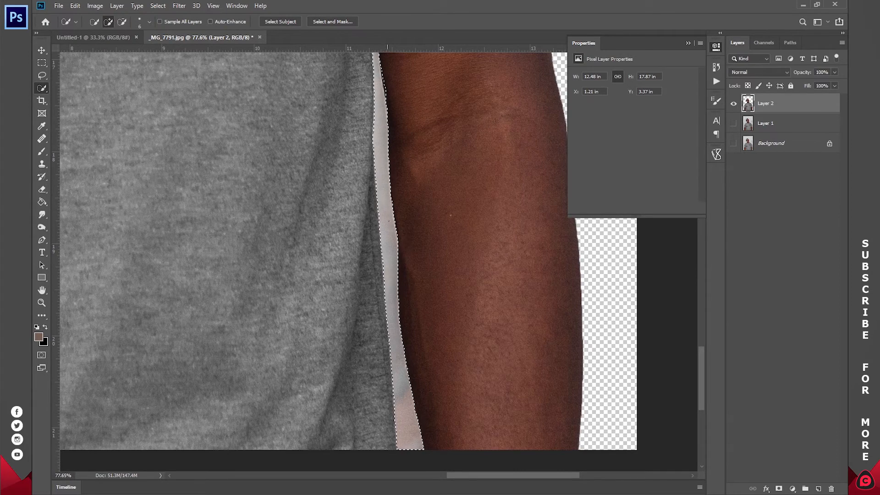
Step: Subtract the excess at the arm's edge from the selection and delete the leftover background strip from Layer 2
{"action": "left_click_drag", "start_coordinate": [415, 65], "coordinate": [441, 208]}
{"action": "left_click_drag", "start_coordinate": [418, 62], "coordinate": [436, 168]}
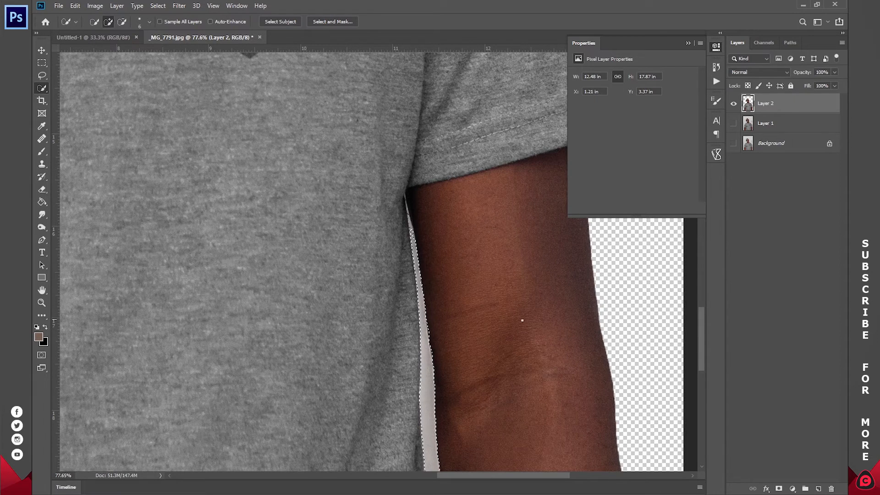
{"action": "left_click_drag", "start_coordinate": [442, 282], "coordinate": [420, 249]}
{"action": "key", "text": "alt"}
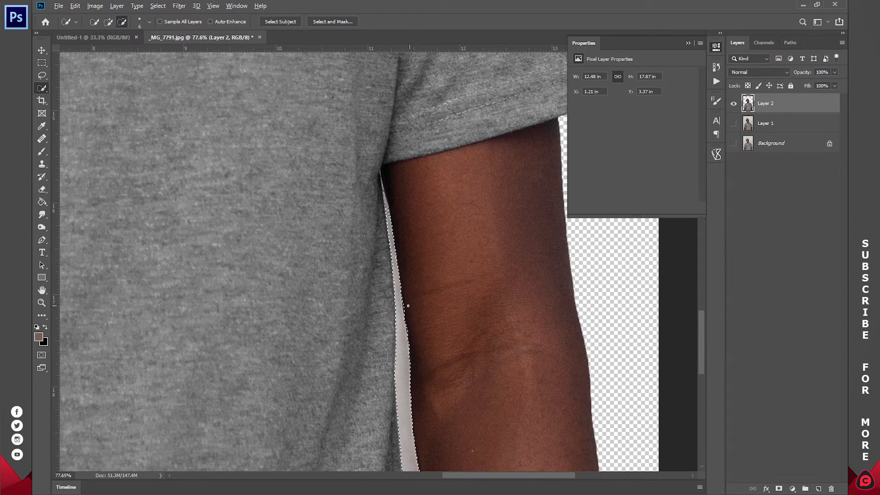
{"action": "left_click", "coordinate": [404, 310], "text": "alt"}
{"action": "key", "text": "Delete"}
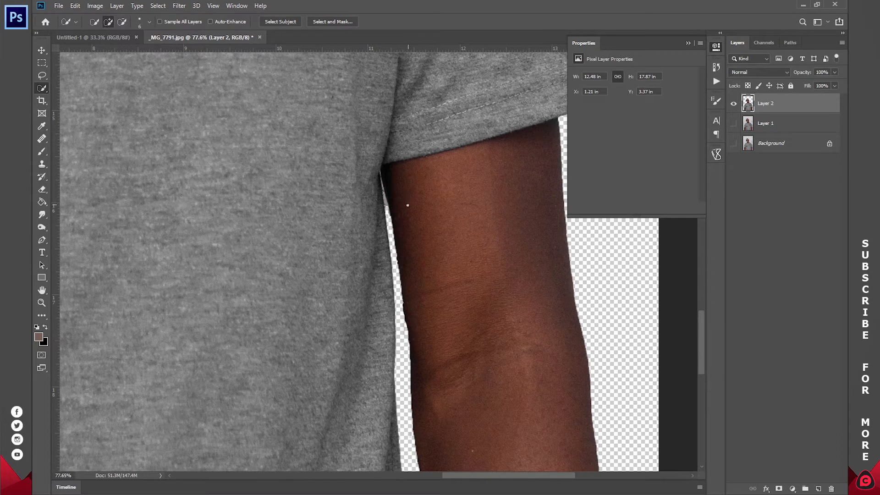
Step: Trace the leftover sliver at the armpit between the shirt and the subject's left arm with a closed Pen path
{"action": "key", "text": "p"}
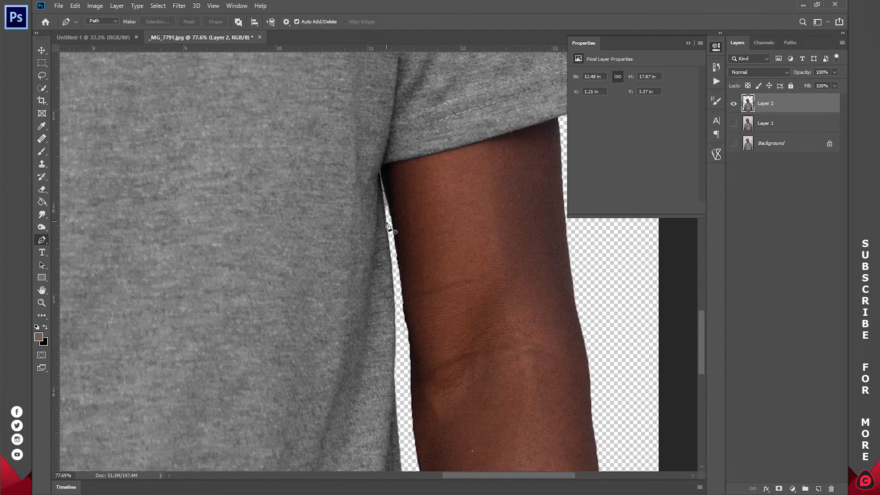
{"action": "left_click", "coordinate": [390, 217]}
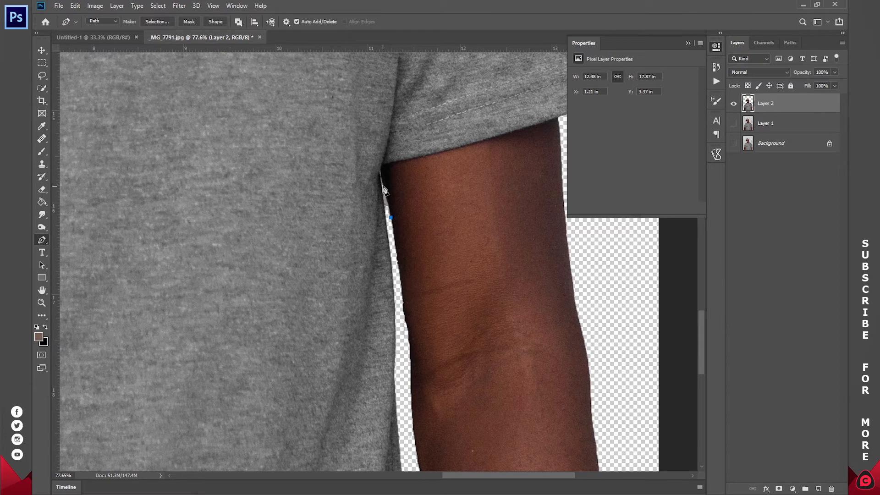
{"action": "left_click", "coordinate": [379, 170]}
{"action": "mouse_move", "coordinate": [387, 214]}
{"action": "left_mouse_down"}
{"action": "mouse_move", "coordinate": [393, 226]}
{"action": "mouse_move", "coordinate": [487, 206]}
{"action": "mouse_move", "coordinate": [378, 230]}
{"action": "mouse_move", "coordinate": [391, 218]}
{"action": "left_mouse_up"}
Step: Convert the armpit path to a selection with a 2-pixel feather, delete the sliver from Layer 2 and deselect
{"action": "right_click", "coordinate": [457, 180]}
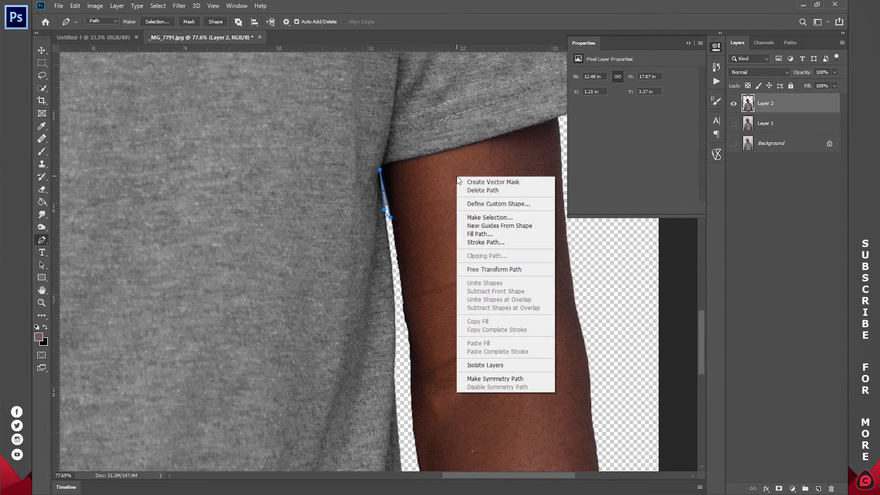
{"action": "left_click", "coordinate": [474, 216]}
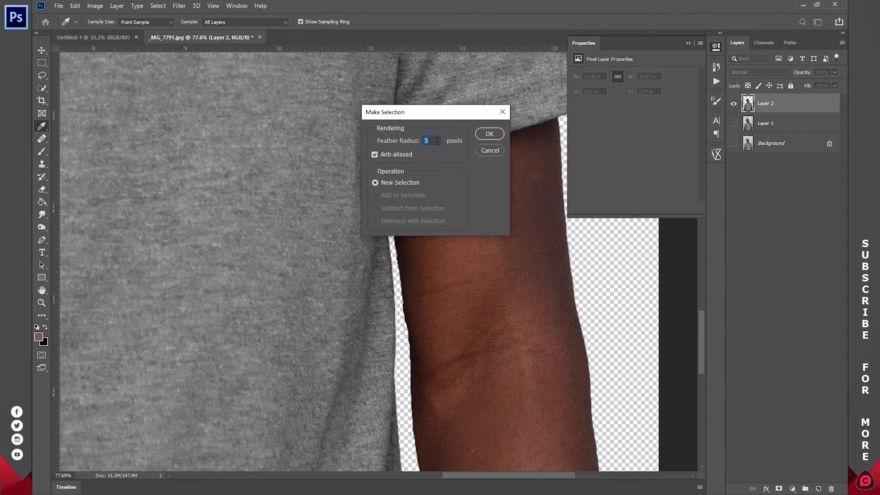
{"action": "left_click", "coordinate": [488, 133]}
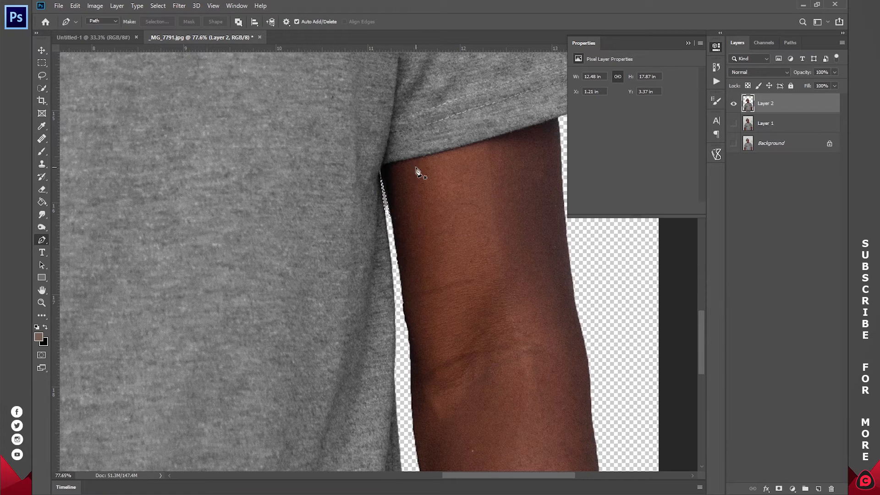
{"action": "key", "text": "Delete"}
{"action": "key", "text": "ctrl+d"}
Step: Trace the narrow background strip between the subject's right upper arm and the shirt with a closed Pen path
{"action": "left_click_drag", "start_coordinate": [211, 230], "coordinate": [477, 177]}
{"action": "left_click_drag", "start_coordinate": [241, 239], "coordinate": [523, 270]}
{"action": "left_click_drag", "start_coordinate": [438, 200], "coordinate": [470, 161]}
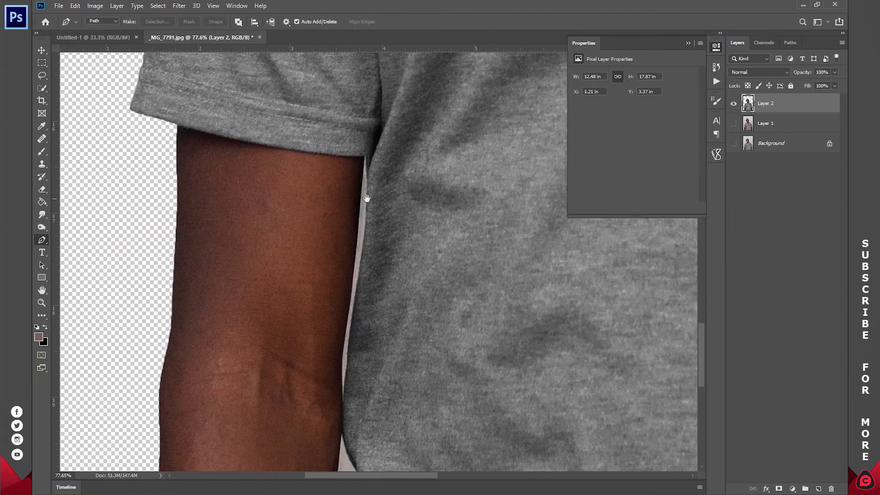
{"action": "left_click", "coordinate": [367, 156]}
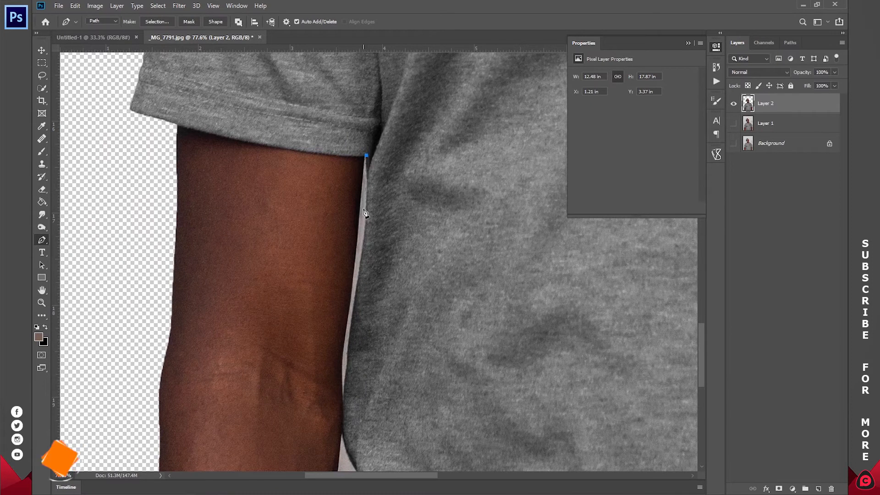
{"action": "left_click_drag", "start_coordinate": [365, 243], "coordinate": [362, 256]}
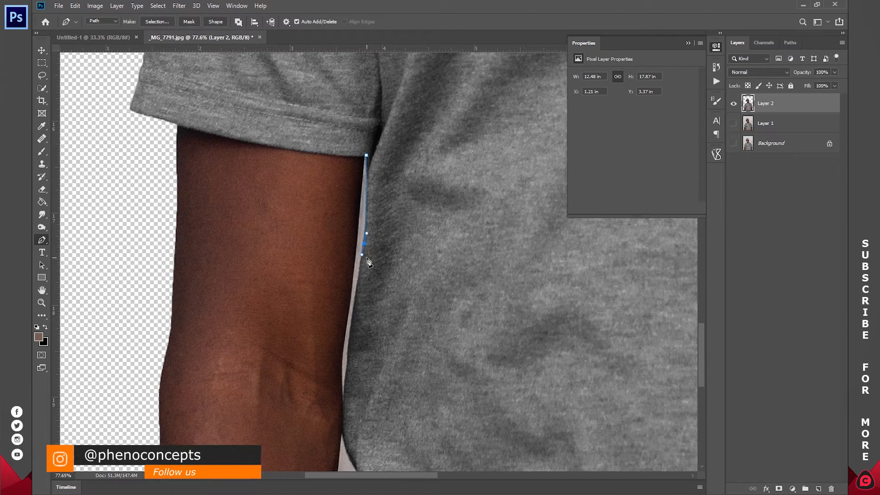
{"action": "left_click_drag", "start_coordinate": [351, 321], "coordinate": [350, 330]}
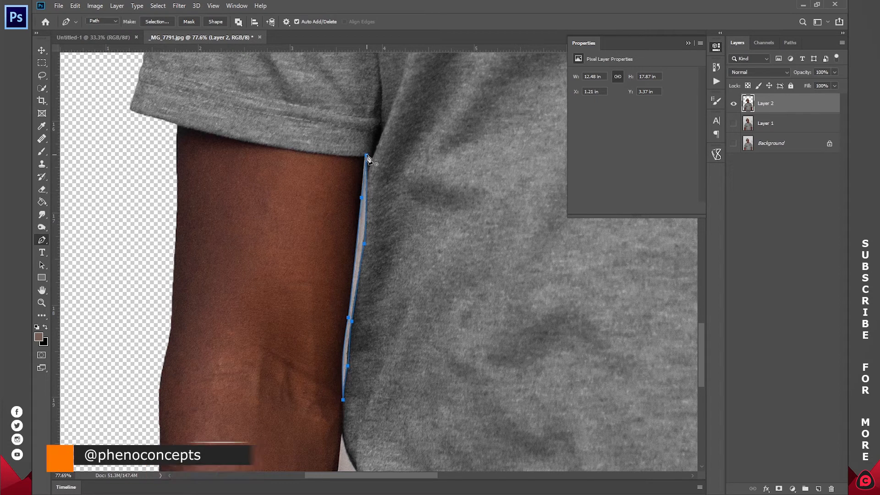
Step: Turn the path along the right upper arm into a selection, delete the strip from Layer 2 and deselect
{"action": "right_click", "coordinate": [441, 131]}
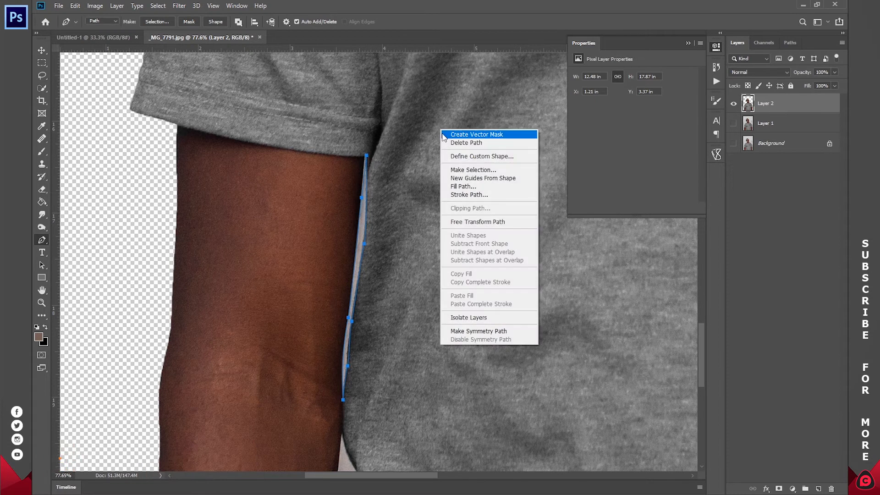
{"action": "left_click", "coordinate": [478, 174]}
{"action": "left_click", "coordinate": [486, 133]}
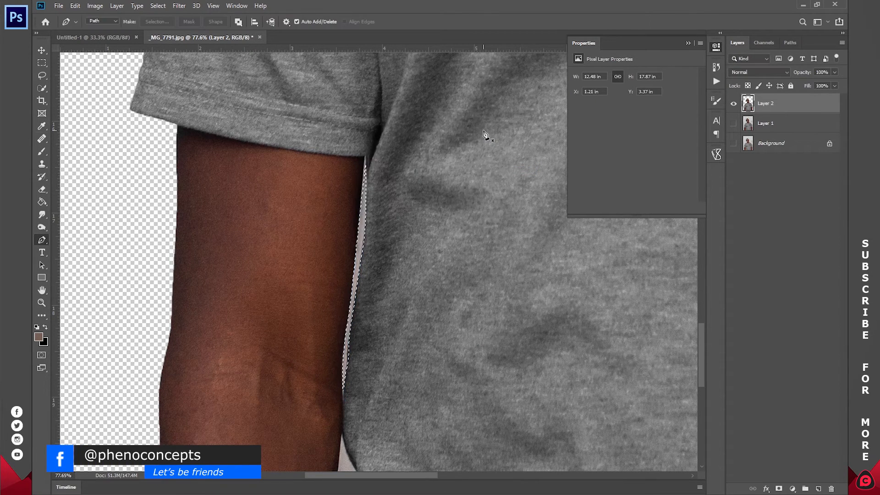
{"action": "key", "text": "Delete"}
{"action": "key", "text": "ctrl+d"}
Step: Quick-select the remaining background patch between the subject's right forearm and the lower shirt edge and delete it
{"action": "left_click_drag", "start_coordinate": [393, 371], "coordinate": [444, 133]}
{"action": "left_click_drag", "start_coordinate": [419, 232], "coordinate": [404, 222]}
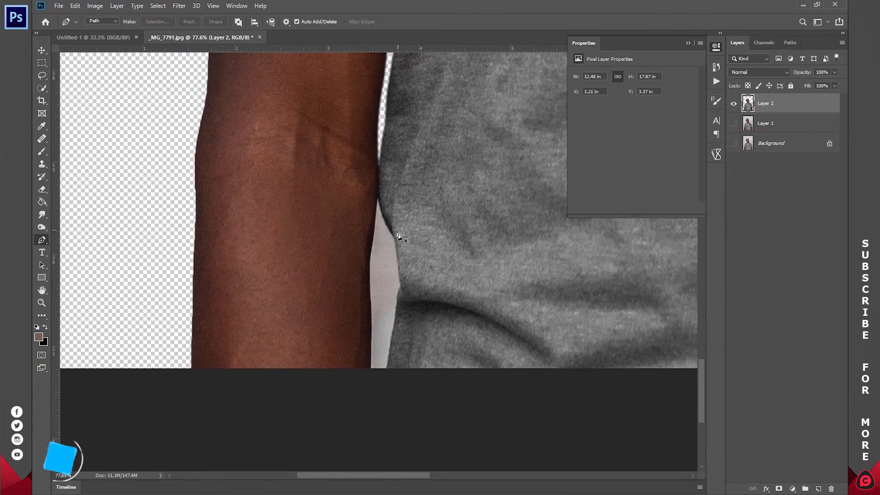
{"action": "left_click", "coordinate": [42, 87]}
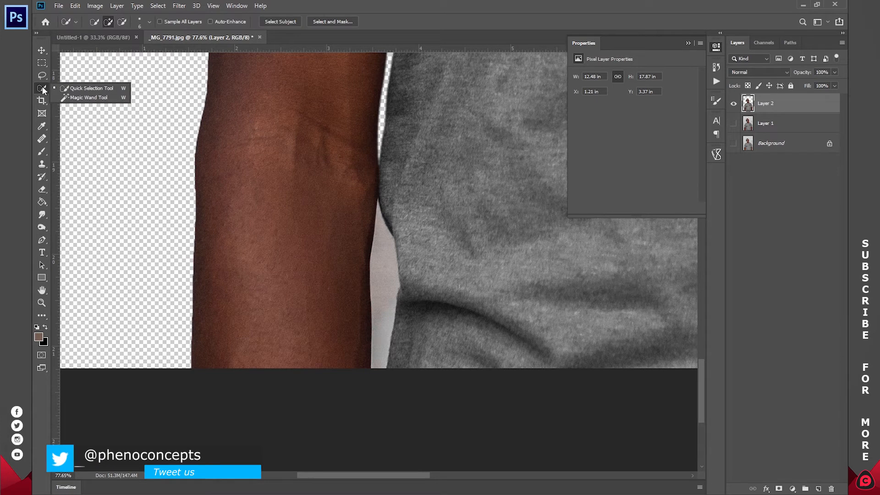
{"action": "left_click", "coordinate": [82, 88]}
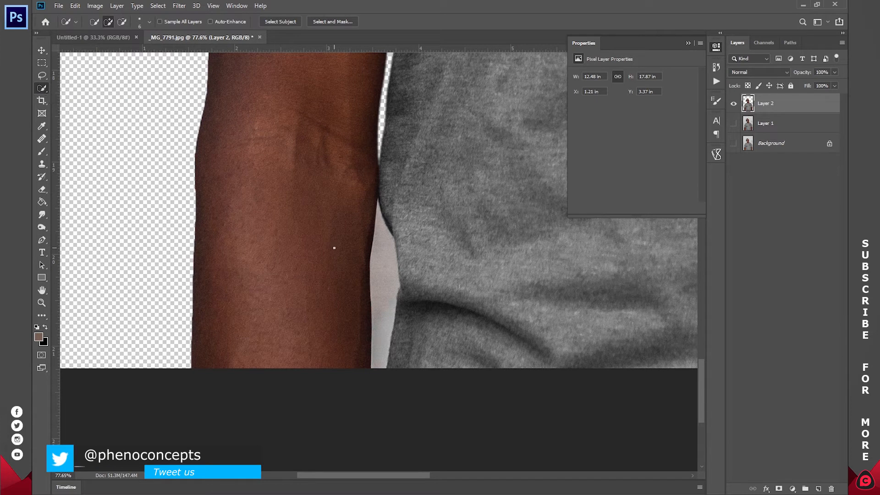
{"action": "left_click", "coordinate": [381, 242]}
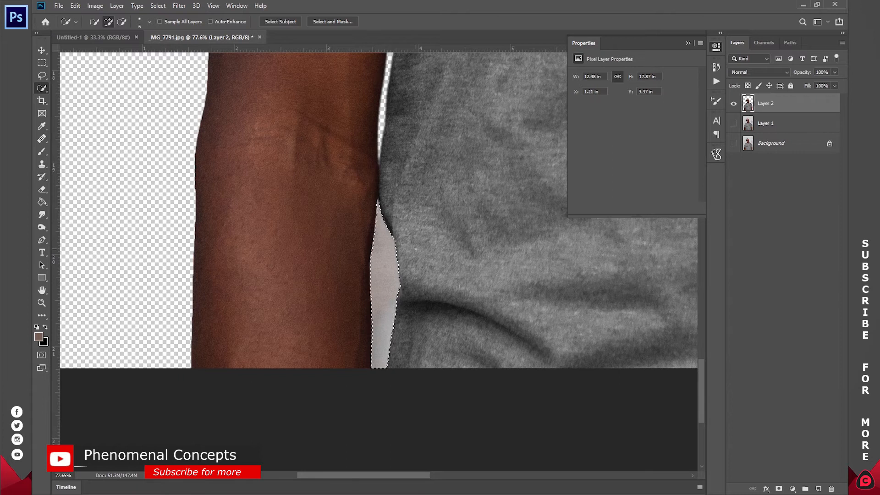
{"action": "key", "text": "Delete"}
Step: Move the finished cutout of the man from _MG_7791.jpg into the Untitled-1 document
{"action": "key", "text": "v"}
{"action": "key", "text": "ctrl+0"}
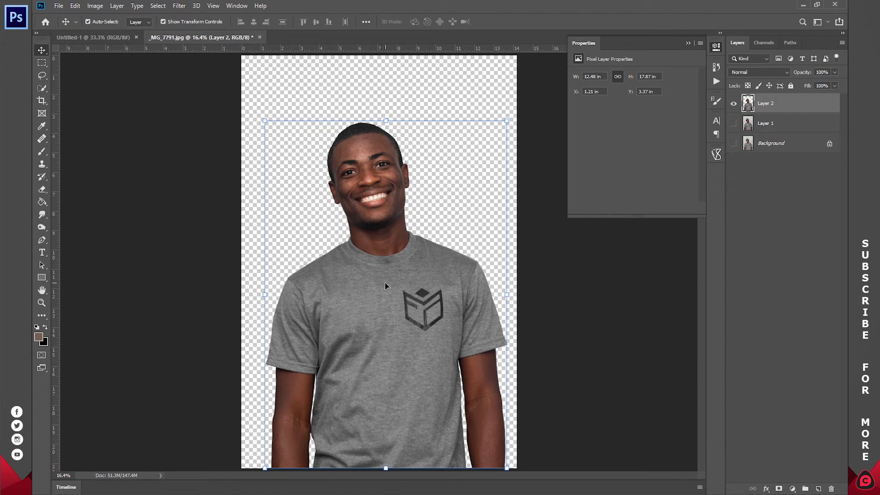
{"action": "left_click_drag", "start_coordinate": [398, 282], "coordinate": [387, 256]}
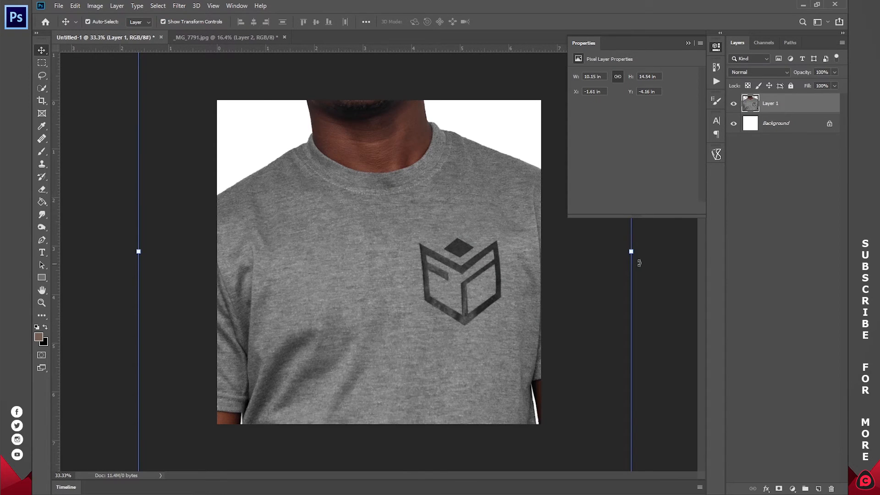
Step: Scale the man to about 38% and position him centred along the lower edge of the canvas
{"action": "left_click_drag", "start_coordinate": [577, 247], "coordinate": [300, 250]}
{"action": "left_click_drag", "start_coordinate": [244, 249], "coordinate": [399, 298]}
{"action": "left_click_drag", "start_coordinate": [380, 189], "coordinate": [379, 154]}
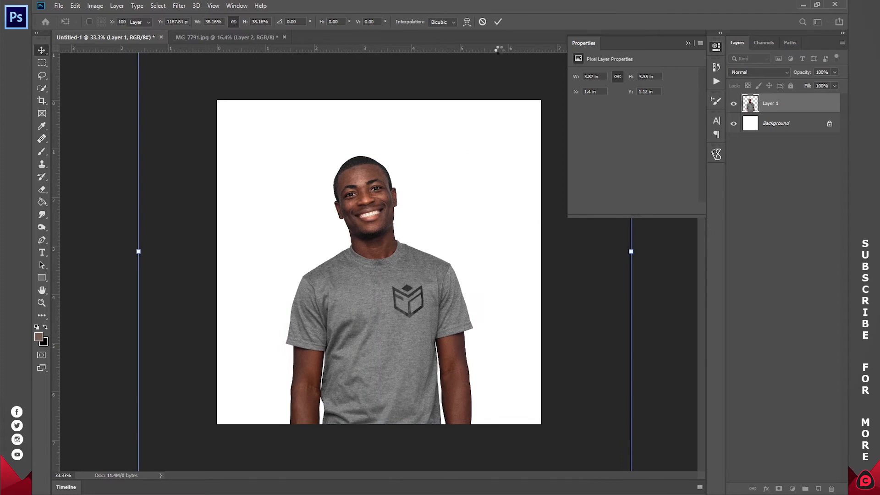
{"action": "left_click", "coordinate": [498, 23]}
Step: Preview the Dark image from the Desktop and place it directly above the Background layer, fitted to the canvas width
{"action": "left_click", "coordinate": [815, 224]}
{"action": "left_click", "coordinate": [774, 123]}
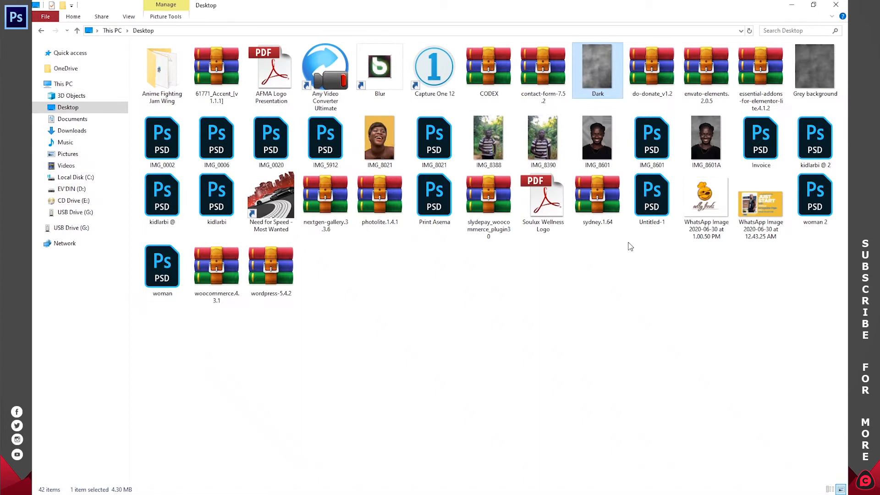
{"action": "double_click", "coordinate": [590, 63]}
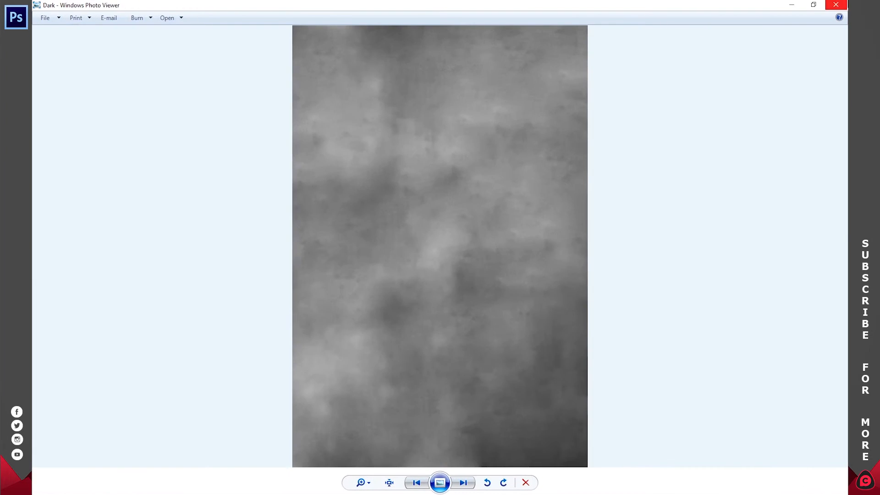
{"action": "key", "text": "Escape"}
{"action": "key", "text": "alt+Tab"}
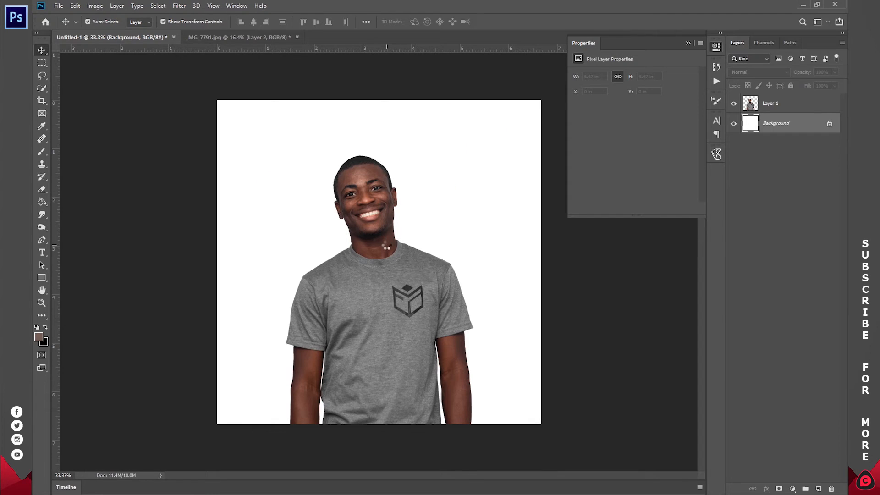
{"action": "left_click_drag", "start_coordinate": [271, 262], "coordinate": [217, 262]}
{"action": "left_click_drag", "start_coordinate": [486, 262], "coordinate": [541, 261]}
{"action": "key", "text": "Return"}
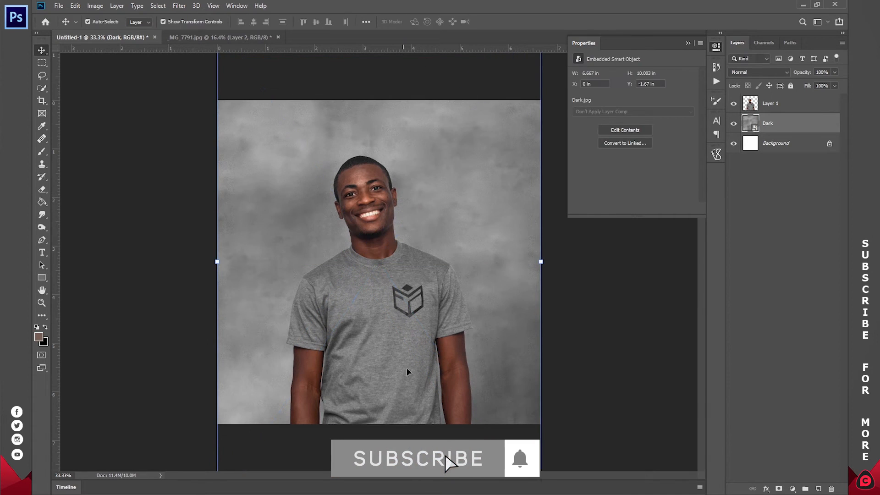
Step: Replace the Dark backdrop with the Grey background image from the Desktop, fitted to the canvas width behind the man
{"action": "left_click", "coordinate": [433, 494]}
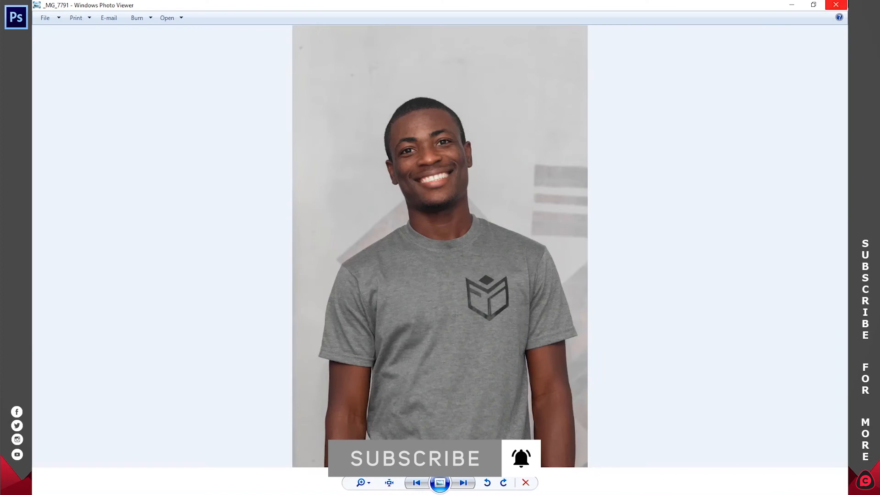
{"action": "left_click", "coordinate": [836, 4]}
{"action": "left_click", "coordinate": [133, 463]}
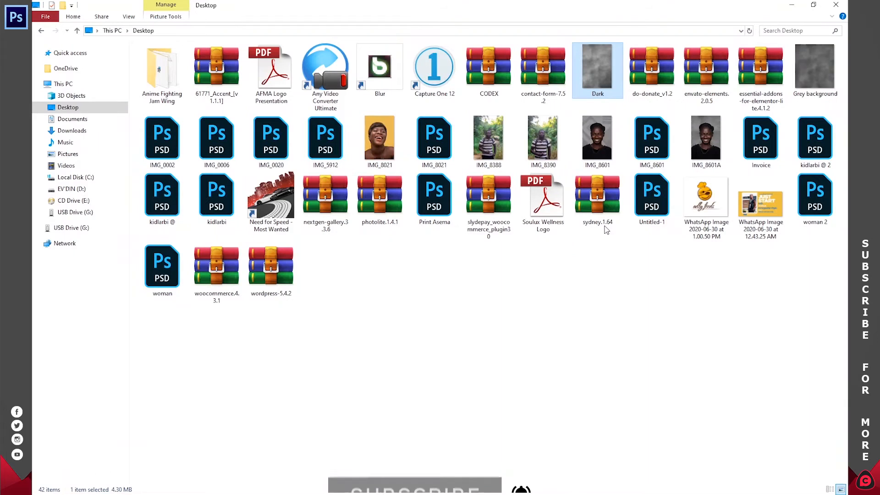
{"action": "left_click", "coordinate": [818, 70]}
{"action": "left_click_drag", "start_coordinate": [817, 69], "coordinate": [392, 247]}
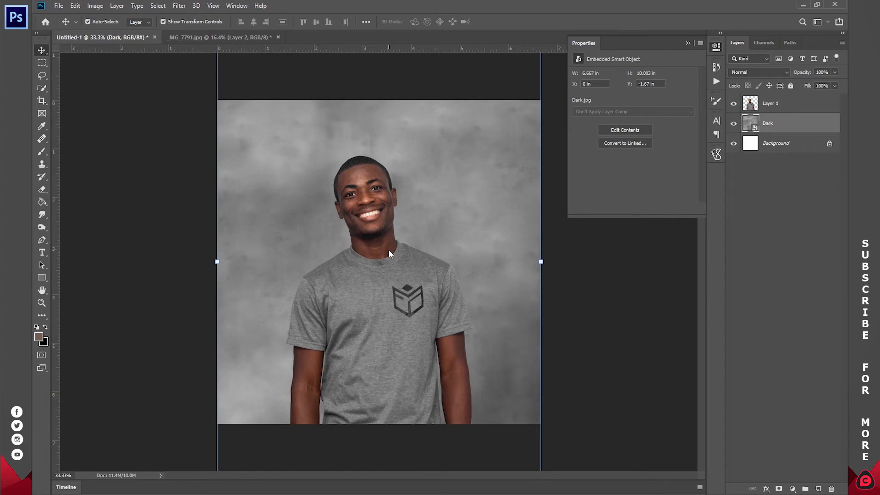
{"action": "mouse_move", "coordinate": [226, 265]}
{"action": "left_mouse_down"}
{"action": "mouse_move", "coordinate": [233, 262]}
{"action": "mouse_move", "coordinate": [217, 262]}
{"action": "left_mouse_up"}
{"action": "left_click_drag", "start_coordinate": [524, 263], "coordinate": [541, 262]}
{"action": "left_click", "coordinate": [402, 21]}
{"action": "left_click", "coordinate": [773, 144]}
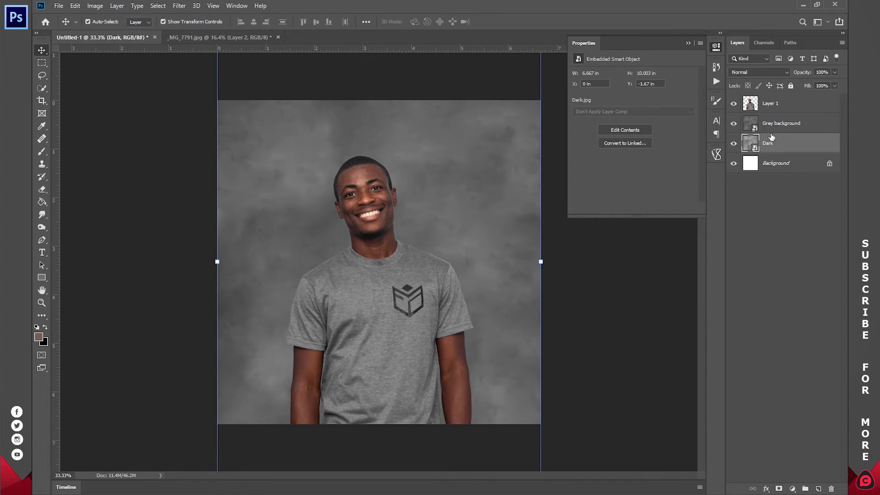
{"action": "key", "text": "Delete"}
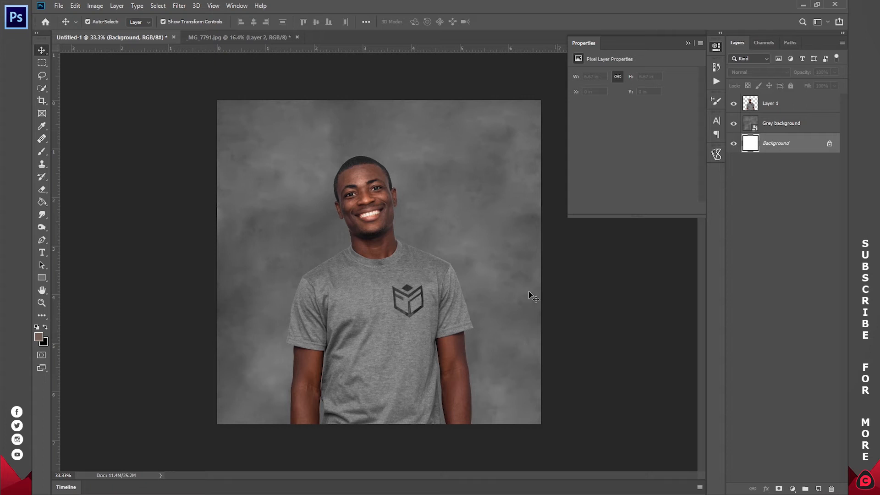
Step: Rename the layer containing the man as IMAGE
{"action": "key", "text": "z"}
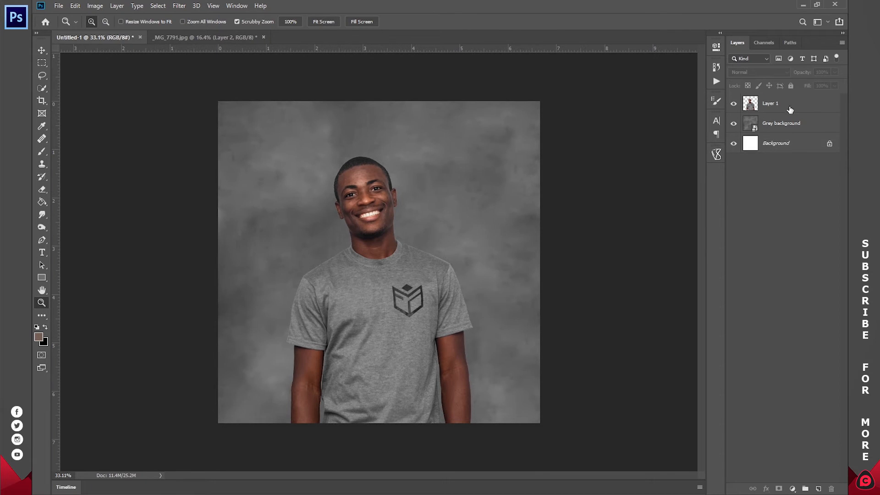
{"action": "left_click", "coordinate": [790, 109]}
{"action": "double_click", "coordinate": [771, 102]}
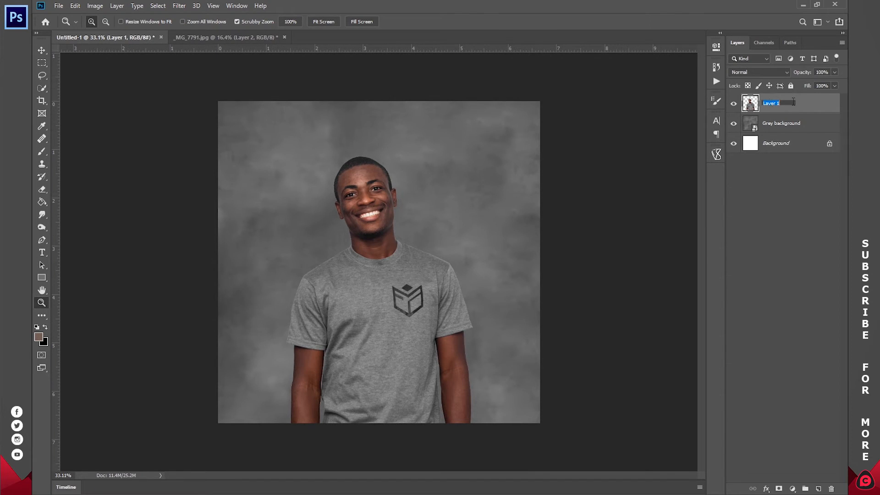
{"action": "type", "text": "IMAGE"}
{"action": "key", "text": "Return"}
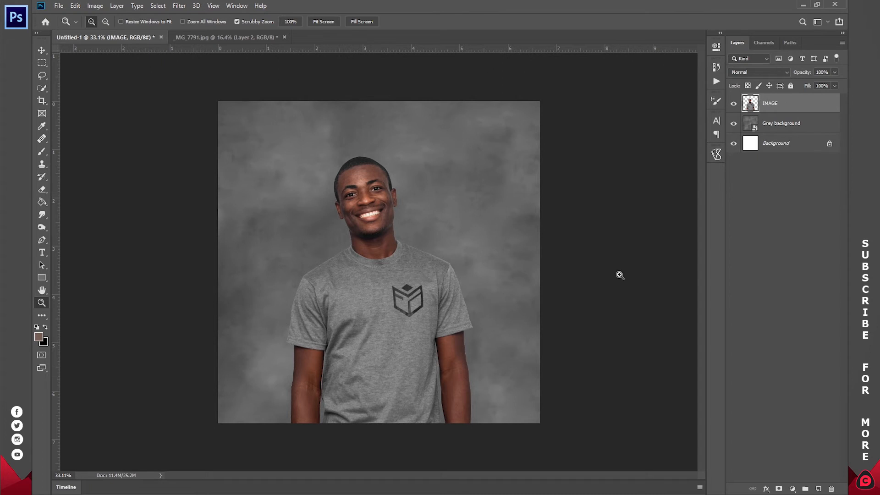
Step: Add a new empty layer above IMAGE and name it CROWN
{"action": "left_click", "coordinate": [819, 488]}
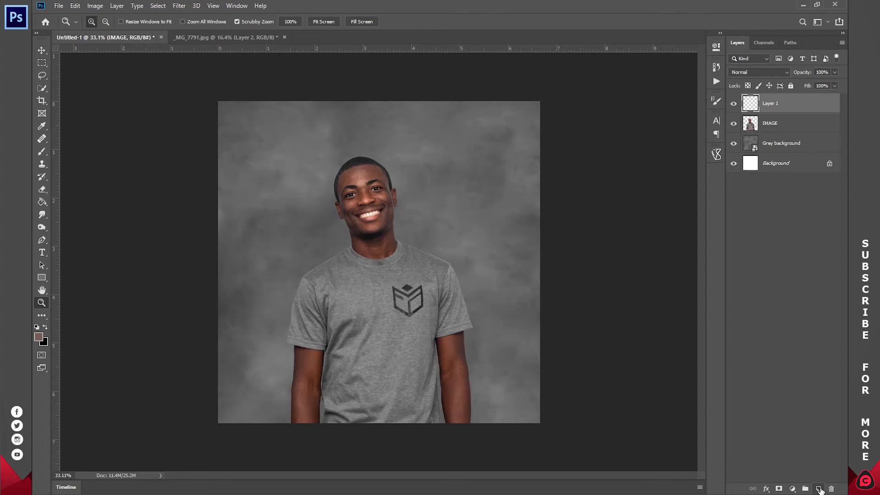
{"action": "double_click", "coordinate": [772, 104]}
{"action": "type", "text": "CROWN"}
{"action": "key", "text": "Return"}
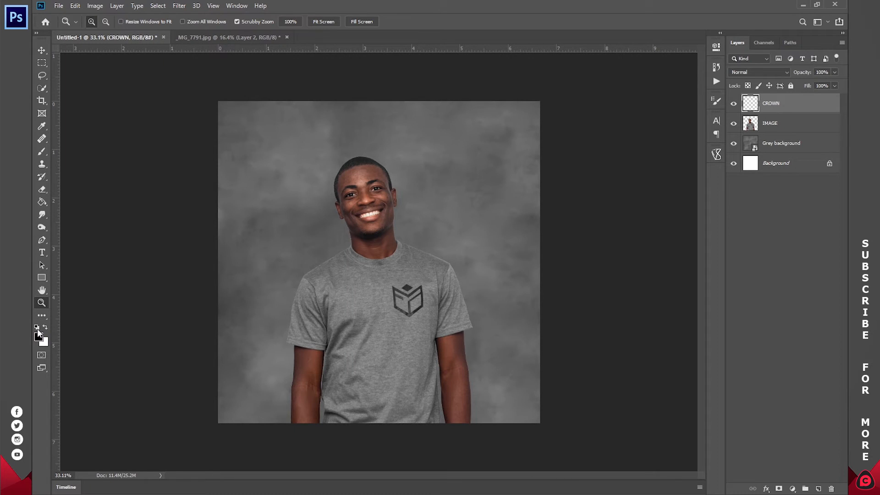
Step: Set the foreground colour to white and activate the Brush Tool for painting around the man's head
{"action": "left_click", "coordinate": [44, 327]}
{"action": "left_click", "coordinate": [44, 328]}
{"action": "left_click", "coordinate": [45, 327]}
{"action": "left_click_drag", "start_coordinate": [41, 151], "coordinate": [92, 151]}
{"action": "key", "text": "z"}
{"action": "mouse_move", "coordinate": [350, 163]}
{"action": "left_mouse_down"}
{"action": "mouse_move", "coordinate": [362, 161]}
{"action": "mouse_move", "coordinate": [341, 157]}
{"action": "mouse_move", "coordinate": [396, 189]}
{"action": "left_mouse_up"}
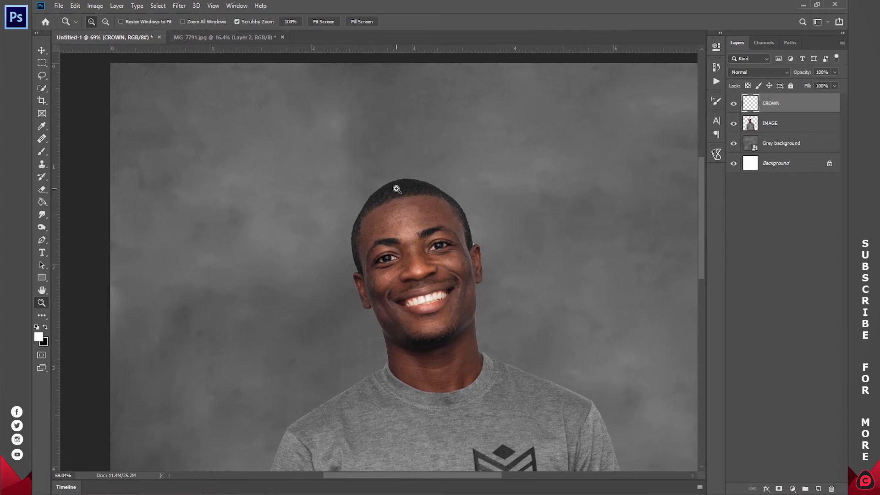
{"action": "key", "text": "b"}
Step: Reduce the Soft Round brush to 20 px, making trial strokes beside the head and undoing them
{"action": "right_click", "coordinate": [411, 167]}
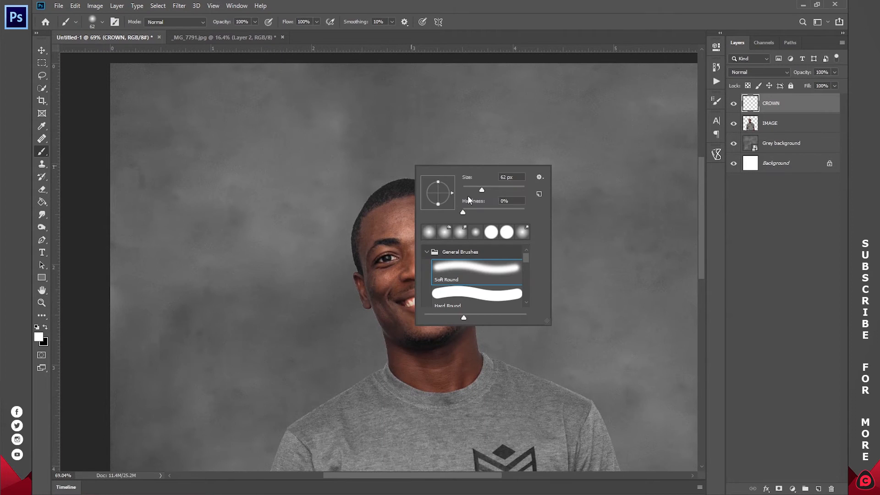
{"action": "left_click", "coordinate": [482, 188]}
{"action": "mouse_move", "coordinate": [236, 144]}
{"action": "left_mouse_down"}
{"action": "mouse_move", "coordinate": [245, 208]}
{"action": "mouse_move", "coordinate": [268, 190]}
{"action": "mouse_move", "coordinate": [332, 195]}
{"action": "left_mouse_up"}
{"action": "key", "text": "ctrl+z"}
{"action": "right_click", "coordinate": [464, 184]}
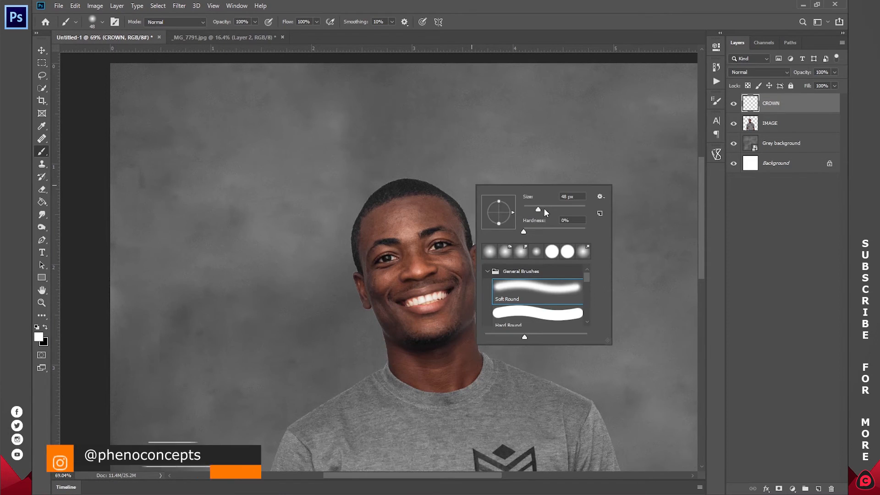
{"action": "left_click_drag", "start_coordinate": [537, 208], "coordinate": [530, 210]}
{"action": "mouse_move", "coordinate": [297, 172]}
{"action": "left_mouse_down"}
{"action": "mouse_move", "coordinate": [326, 193]}
{"action": "mouse_move", "coordinate": [409, 169]}
{"action": "left_mouse_up"}
{"action": "key", "text": "ctrl+z"}
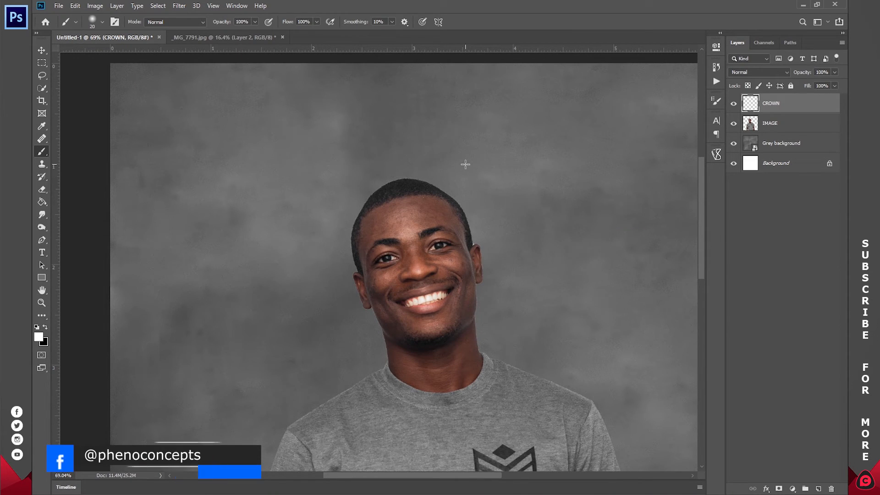
Step: Try the Soft Round Pressure Size brush with loose test strokes across the man's head, and undo them
{"action": "right_click", "coordinate": [465, 164]}
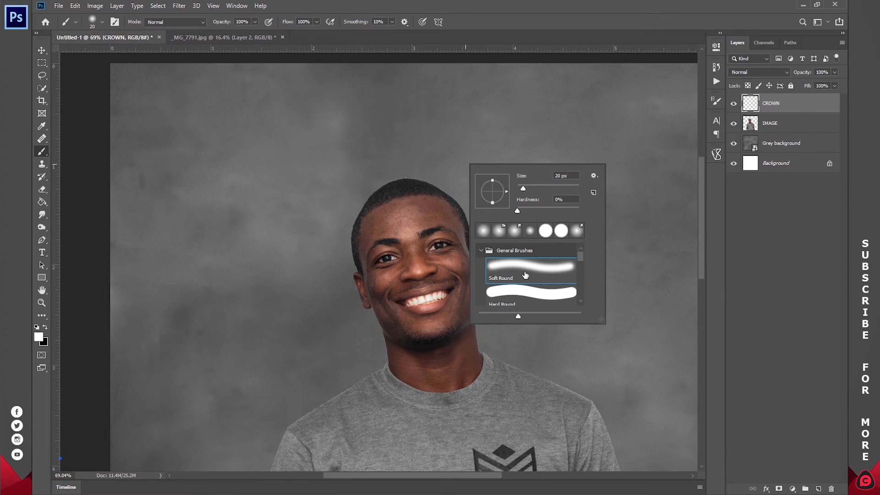
{"action": "mouse_move", "coordinate": [581, 254]}
{"action": "left_mouse_down"}
{"action": "mouse_move", "coordinate": [582, 266]}
{"action": "mouse_move", "coordinate": [580, 254]}
{"action": "left_mouse_up"}
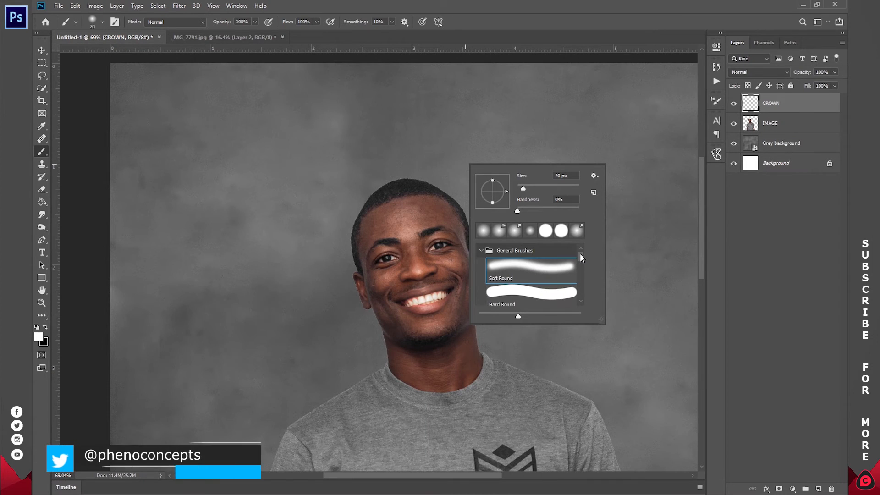
{"action": "scroll", "coordinate": [532, 282], "scroll_direction": "down", "scroll_amount": 3}
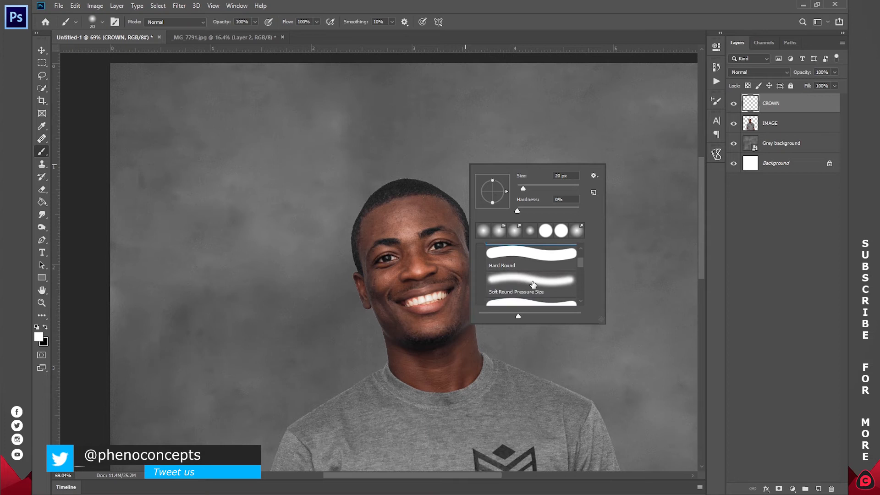
{"action": "left_click", "coordinate": [532, 285]}
{"action": "mouse_move", "coordinate": [342, 194]}
{"action": "left_mouse_down"}
{"action": "mouse_move", "coordinate": [360, 223]}
{"action": "mouse_move", "coordinate": [399, 173]}
{"action": "mouse_move", "coordinate": [532, 188]}
{"action": "left_mouse_up"}
{"action": "key", "text": "ctrl+z"}
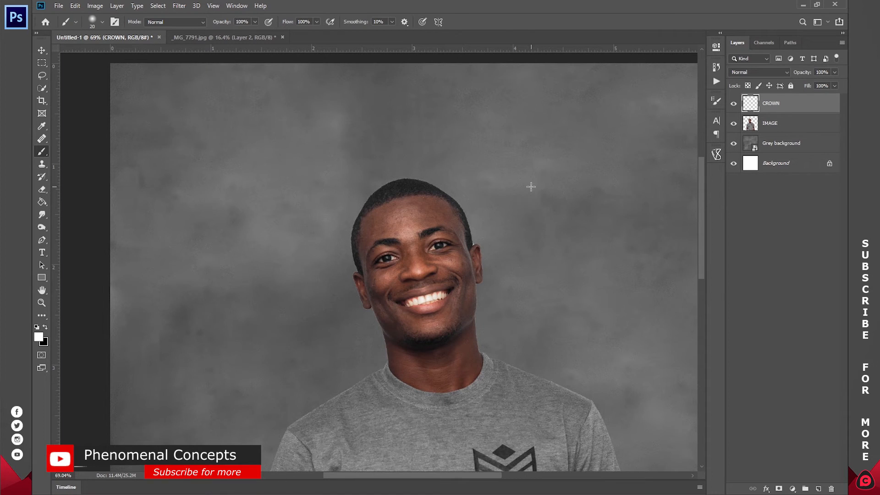
{"action": "mouse_move", "coordinate": [215, 207]}
{"action": "left_mouse_down"}
{"action": "mouse_move", "coordinate": [438, 179]}
{"action": "mouse_move", "coordinate": [458, 169]}
{"action": "left_mouse_up"}
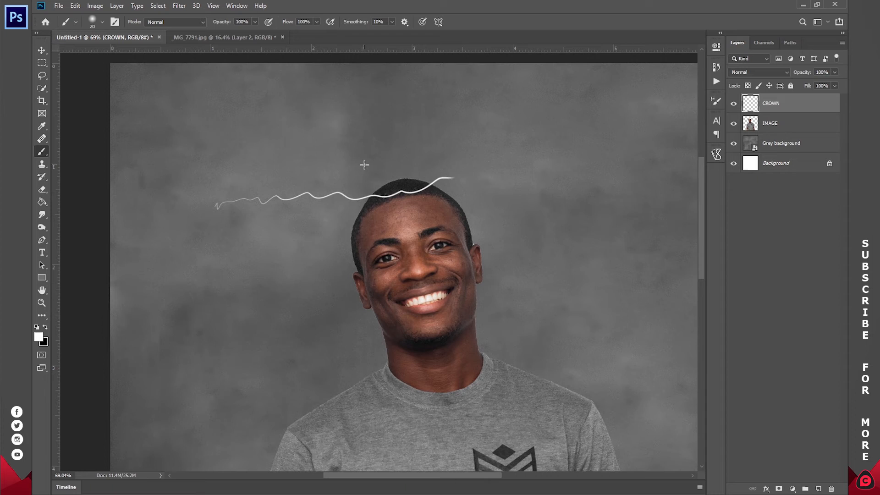
{"action": "mouse_move", "coordinate": [377, 143]}
{"action": "left_mouse_down"}
{"action": "mouse_move", "coordinate": [485, 170]}
{"action": "mouse_move", "coordinate": [565, 208]}
{"action": "mouse_move", "coordinate": [588, 224]}
{"action": "mouse_move", "coordinate": [593, 258]}
{"action": "mouse_move", "coordinate": [520, 222]}
{"action": "left_mouse_up"}
{"action": "key", "text": "ctrl+z"}
{"action": "key", "text": "ctrl+z"}
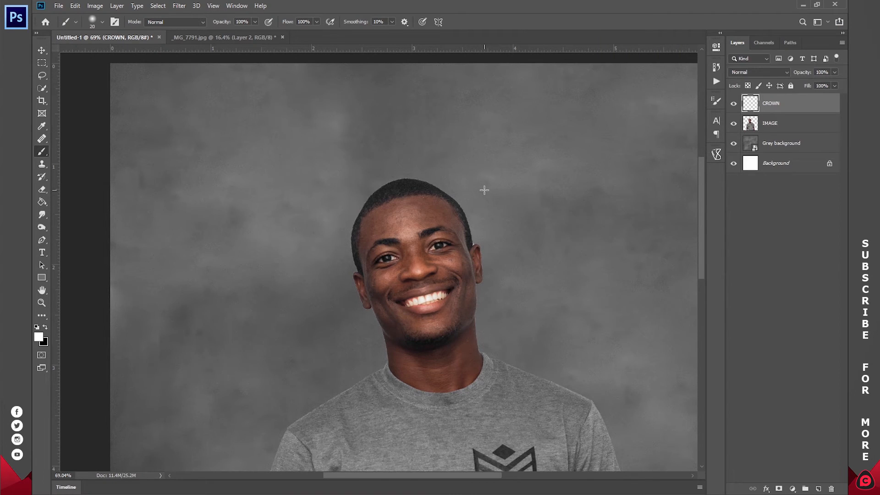
Step: Try sketching the crown outline above the head with the Soft Round Pressure Size brush at 20 px, and undo the strokes
{"action": "right_click", "coordinate": [485, 189]}
{"action": "scroll", "coordinate": [567, 332], "scroll_direction": "down", "scroll_amount": 1}
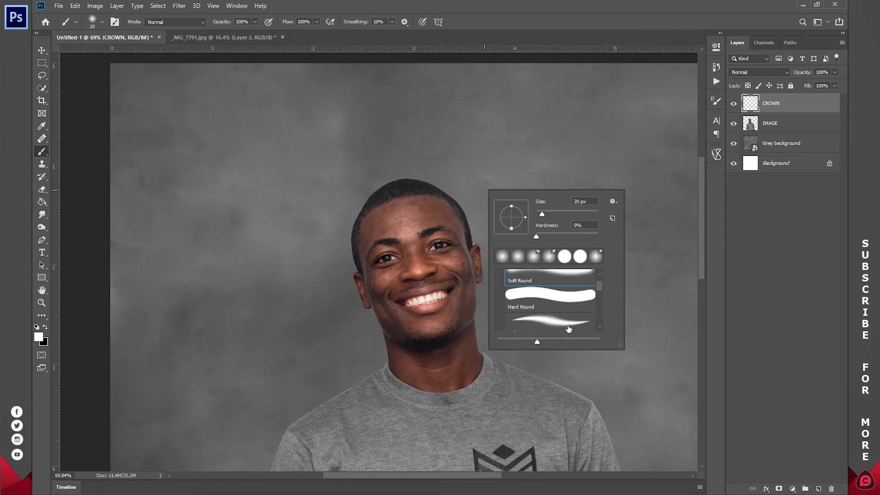
{"action": "scroll", "coordinate": [569, 329], "scroll_direction": "down", "scroll_amount": 1}
{"action": "left_click", "coordinate": [536, 317]}
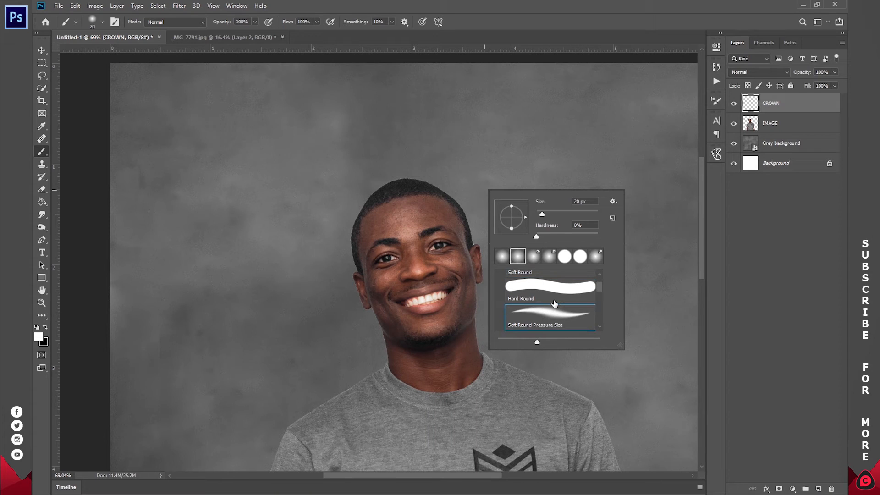
{"action": "left_click", "coordinate": [352, 156]}
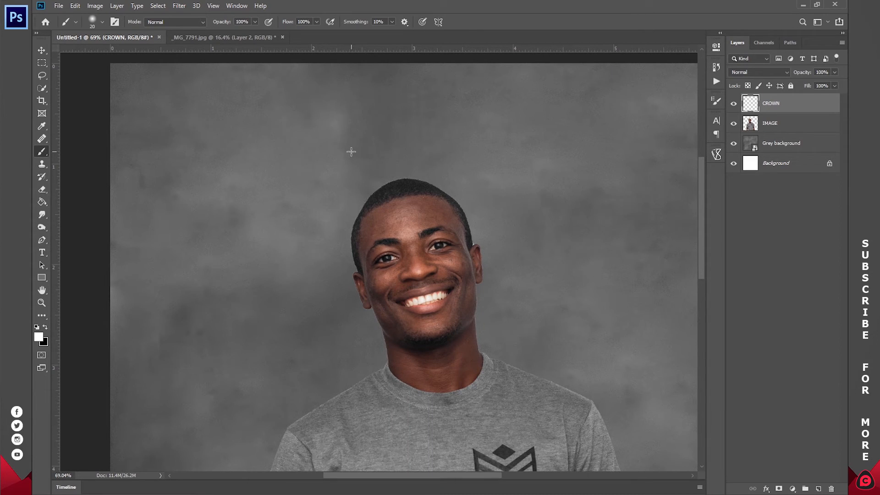
{"action": "left_click_drag", "start_coordinate": [333, 154], "coordinate": [345, 197]}
{"action": "left_click_drag", "start_coordinate": [388, 175], "coordinate": [413, 167]}
{"action": "key", "text": "ctrl+z"}
{"action": "mouse_move", "coordinate": [343, 163]}
{"action": "left_mouse_down"}
{"action": "mouse_move", "coordinate": [358, 196]}
{"action": "mouse_move", "coordinate": [387, 176]}
{"action": "mouse_move", "coordinate": [436, 169]}
{"action": "left_mouse_up"}
{"action": "left_click_drag", "start_coordinate": [420, 119], "coordinate": [431, 170]}
{"action": "key", "text": "ctrl+z"}
{"action": "key", "text": "ctrl+z"}
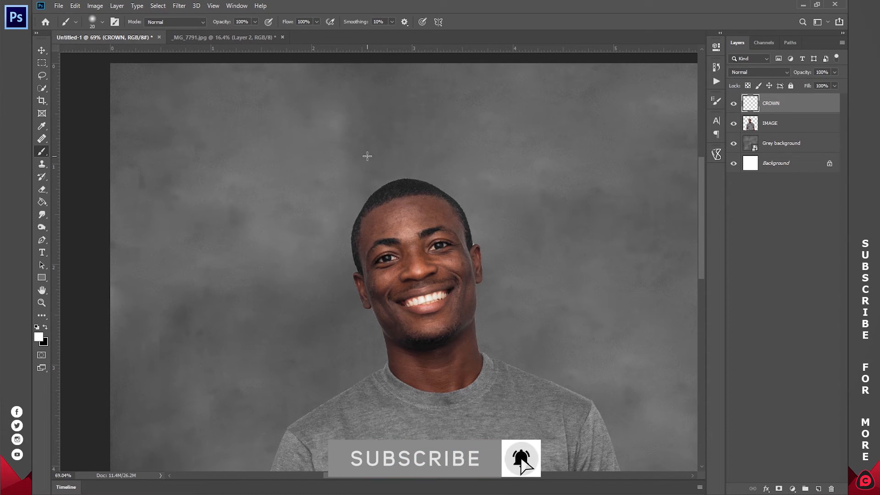
Step: Choose the Soft Round brush and paint a closed white three-pointed crown outline with a curved base just above the man's head
{"action": "right_click", "coordinate": [344, 137]}
{"action": "scroll", "coordinate": [419, 238], "scroll_direction": "up", "scroll_amount": 1}
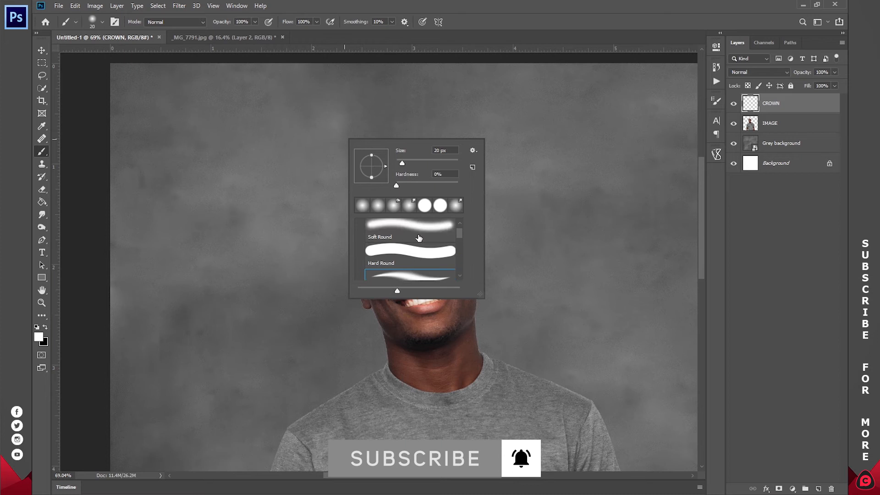
{"action": "left_click", "coordinate": [416, 230]}
{"action": "left_click_drag", "start_coordinate": [310, 200], "coordinate": [313, 199]}
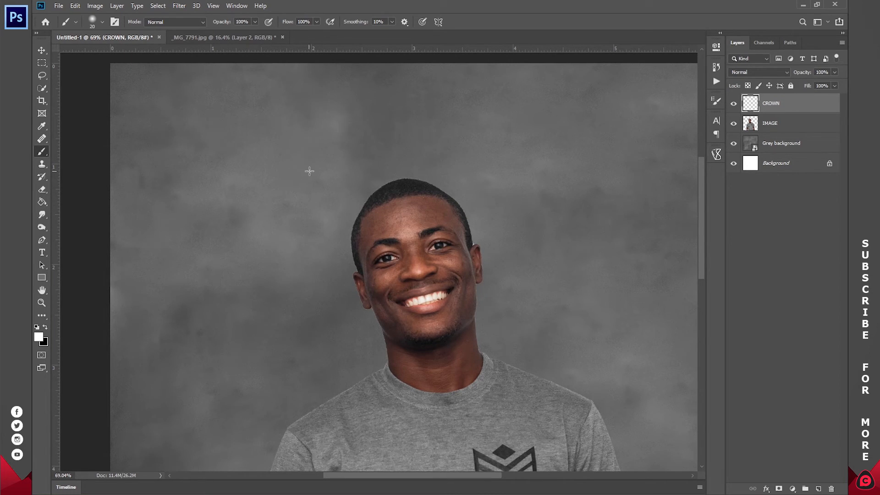
{"action": "mouse_move", "coordinate": [318, 159]}
{"action": "left_mouse_down"}
{"action": "mouse_move", "coordinate": [338, 212]}
{"action": "mouse_move", "coordinate": [371, 168]}
{"action": "mouse_move", "coordinate": [413, 160]}
{"action": "mouse_move", "coordinate": [442, 168]}
{"action": "mouse_move", "coordinate": [438, 159]}
{"action": "left_mouse_up"}
{"action": "mouse_move", "coordinate": [427, 126]}
{"action": "left_mouse_down"}
{"action": "mouse_move", "coordinate": [420, 100]}
{"action": "mouse_move", "coordinate": [402, 131]}
{"action": "mouse_move", "coordinate": [343, 96]}
{"action": "mouse_move", "coordinate": [345, 157]}
{"action": "mouse_move", "coordinate": [316, 151]}
{"action": "left_mouse_up"}
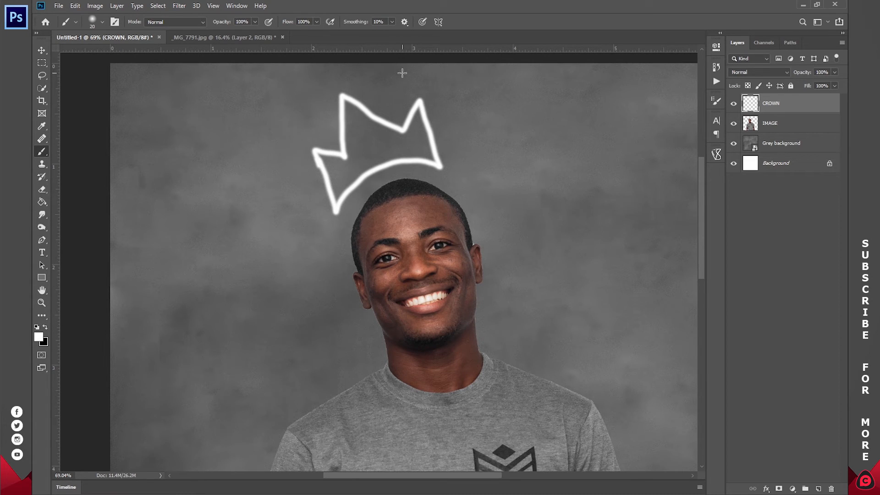
Step: Paint a small white circle above each of the crown's three points
{"action": "left_click_drag", "start_coordinate": [411, 66], "coordinate": [410, 67]}
{"action": "mouse_move", "coordinate": [337, 74]}
{"action": "left_mouse_down"}
{"action": "mouse_move", "coordinate": [341, 84]}
{"action": "mouse_move", "coordinate": [336, 72]}
{"action": "left_mouse_up"}
{"action": "left_click_drag", "start_coordinate": [305, 137], "coordinate": [299, 143]}
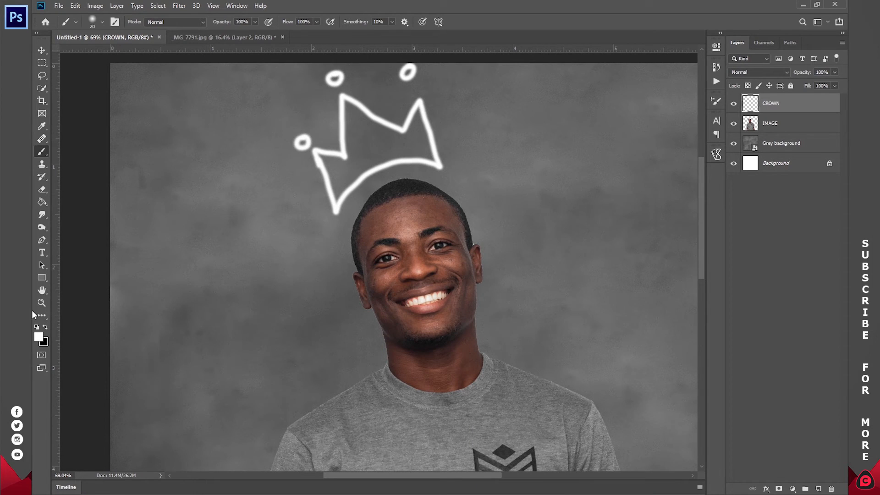
Step: Scale the crown to 86.22% with a 0.24° rotation and place it close on top of the man's head
{"action": "left_click", "coordinate": [41, 303]}
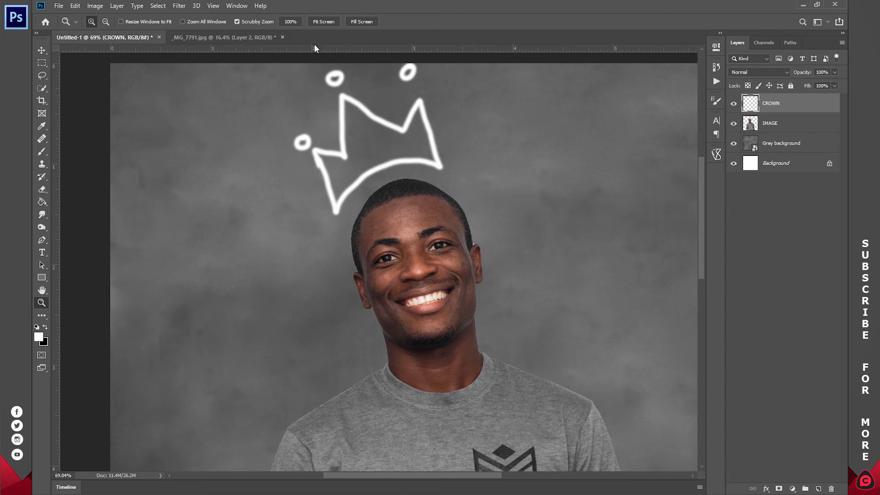
{"action": "left_click", "coordinate": [327, 23]}
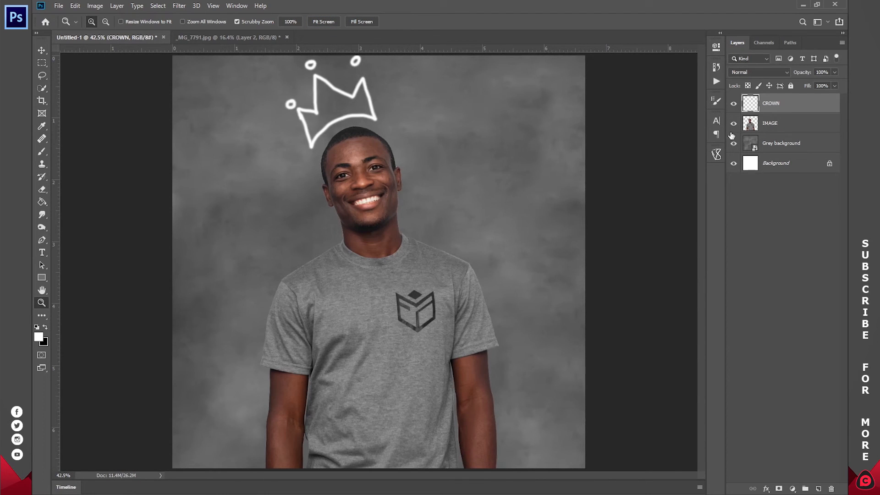
{"action": "left_click", "coordinate": [734, 105]}
{"action": "left_click", "coordinate": [733, 105]}
{"action": "left_click", "coordinate": [733, 105]}
{"action": "left_click", "coordinate": [733, 105]}
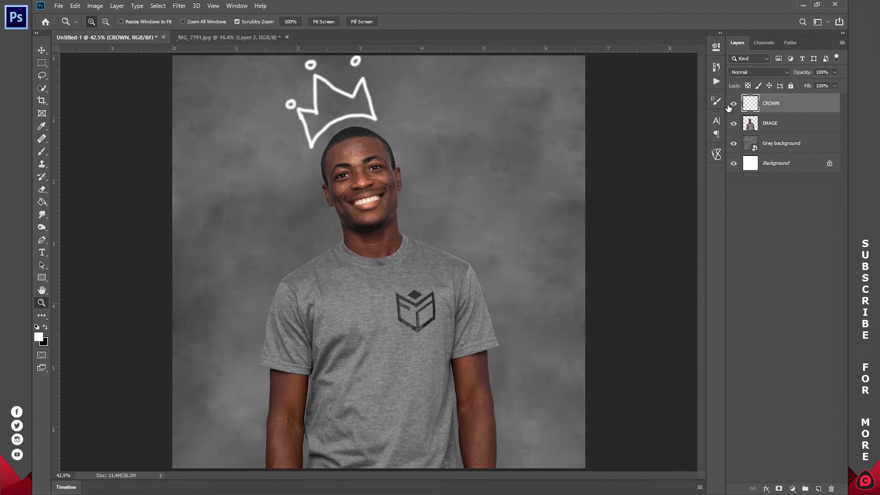
{"action": "left_click", "coordinate": [42, 51]}
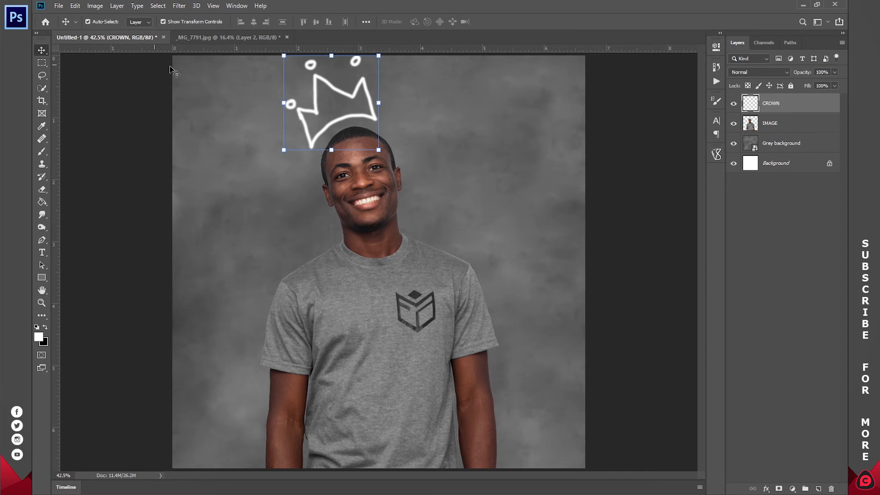
{"action": "left_click", "coordinate": [331, 56]}
{"action": "left_click_drag", "start_coordinate": [332, 57], "coordinate": [332, 68]}
{"action": "left_click_drag", "start_coordinate": [348, 103], "coordinate": [391, 108]}
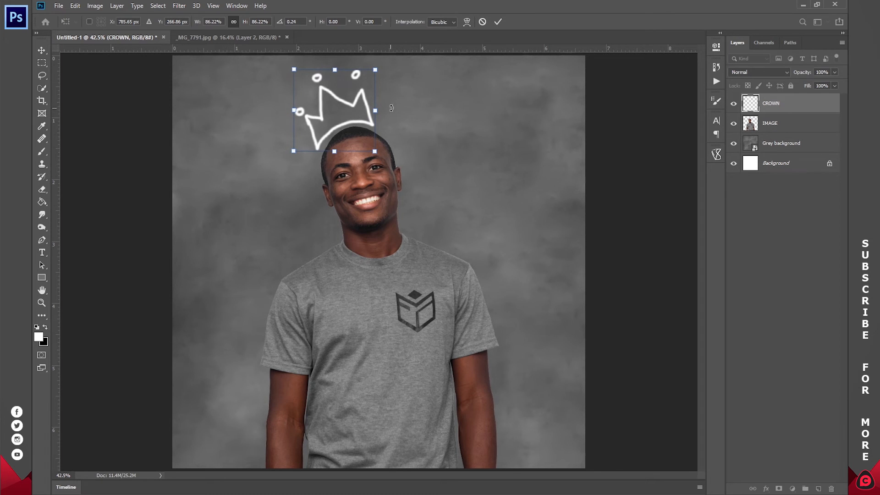
{"action": "left_click", "coordinate": [497, 21]}
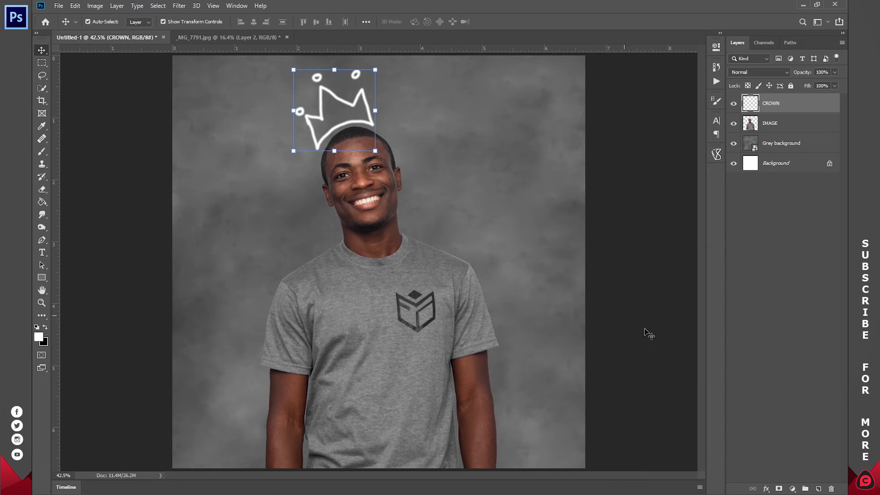
Step: Add a new empty layer above CROWN and name it BALLOONS
{"action": "left_click", "coordinate": [820, 489]}
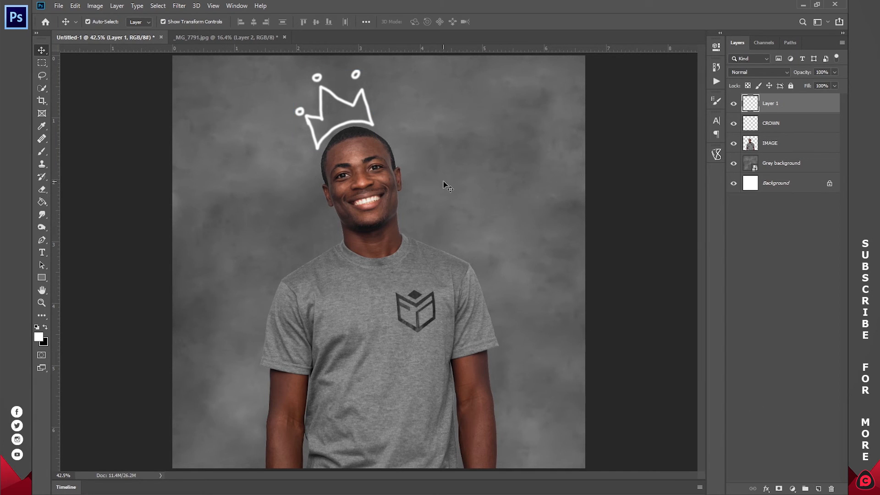
{"action": "double_click", "coordinate": [773, 107]}
{"action": "type", "text": "LINES"}
{"action": "key", "text": "Return"}
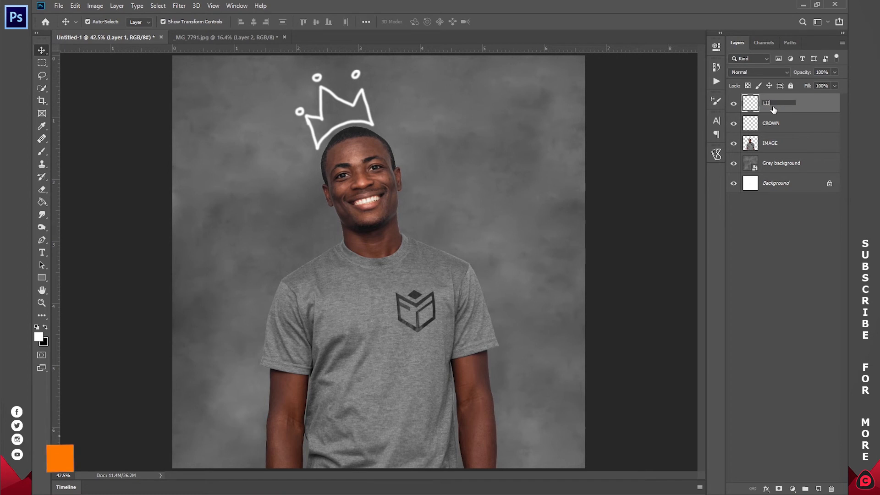
{"action": "double_click", "coordinate": [773, 107]}
{"action": "type", "text": "BALLOONS"}
{"action": "key", "text": "Return"}
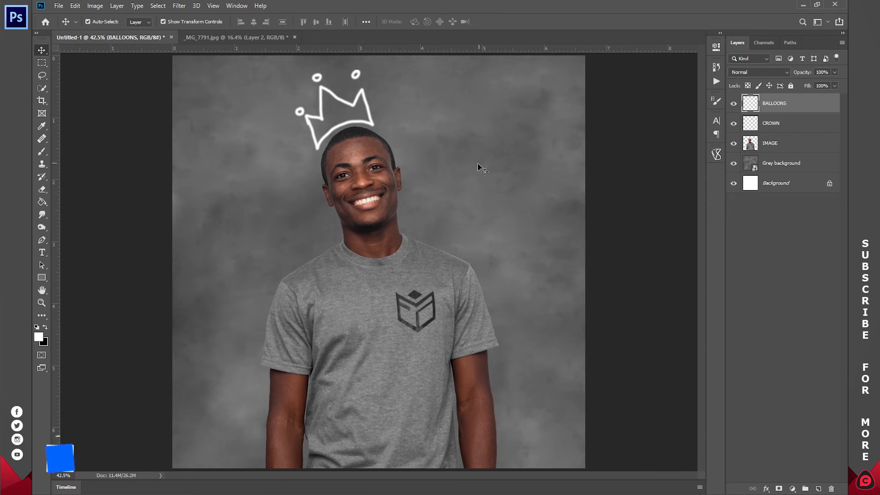
Step: Activate the Brush Tool on the BALLOONS layer and set the Soft Round brush size to 5 px
{"action": "key", "text": "b"}
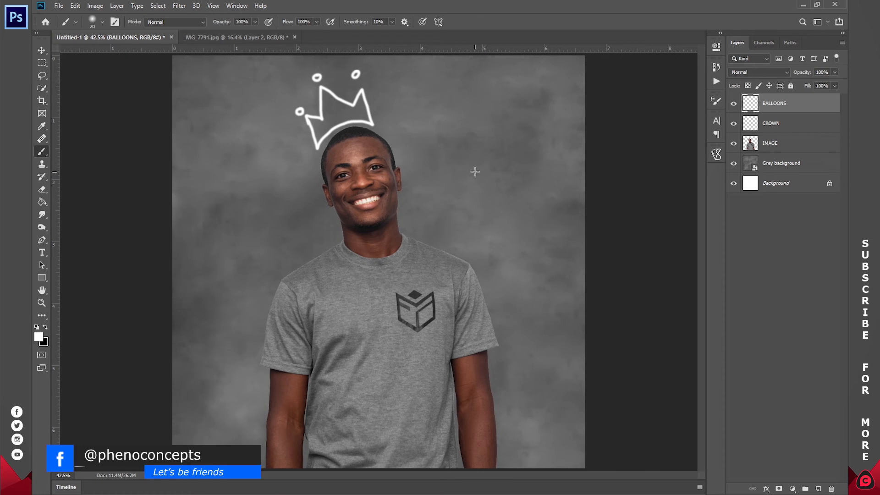
{"action": "mouse_move", "coordinate": [486, 136]}
{"action": "left_mouse_down"}
{"action": "mouse_move", "coordinate": [472, 214]}
{"action": "mouse_move", "coordinate": [520, 245]}
{"action": "mouse_move", "coordinate": [534, 177]}
{"action": "mouse_move", "coordinate": [501, 137]}
{"action": "mouse_move", "coordinate": [484, 155]}
{"action": "left_mouse_up"}
{"action": "key", "text": "ctrl+z"}
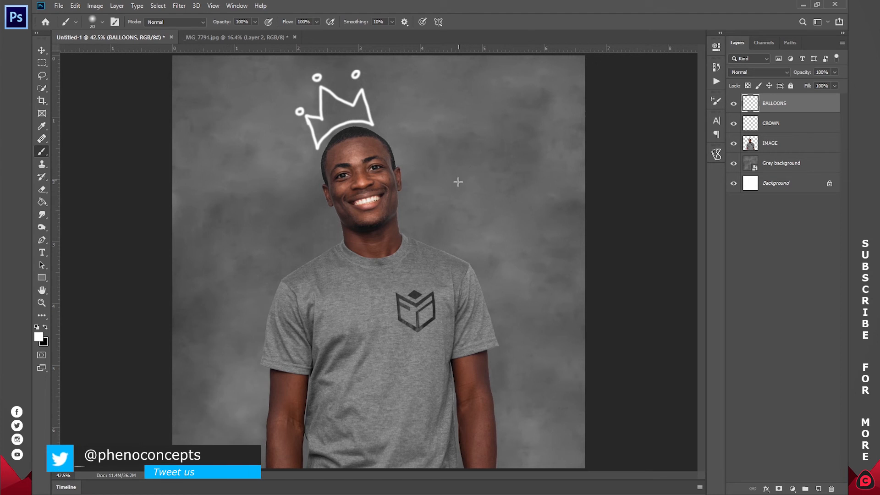
{"action": "right_click", "coordinate": [457, 202]}
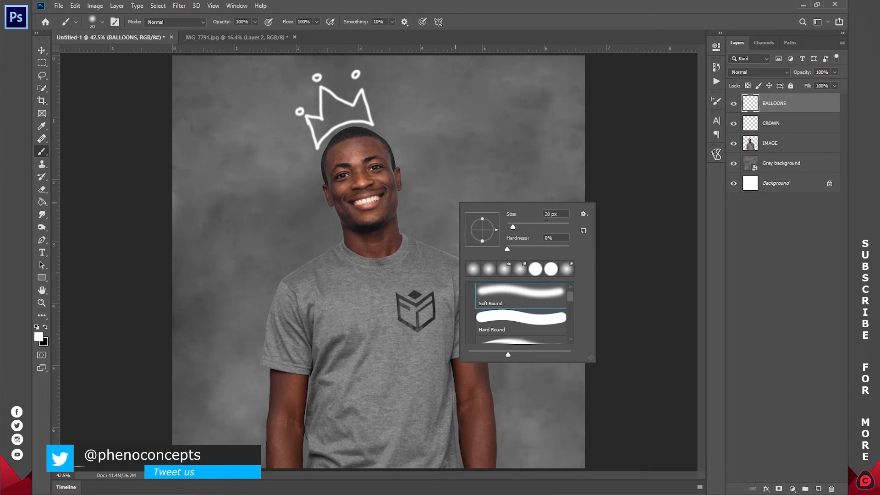
{"action": "left_click_drag", "start_coordinate": [532, 213], "coordinate": [525, 215]}
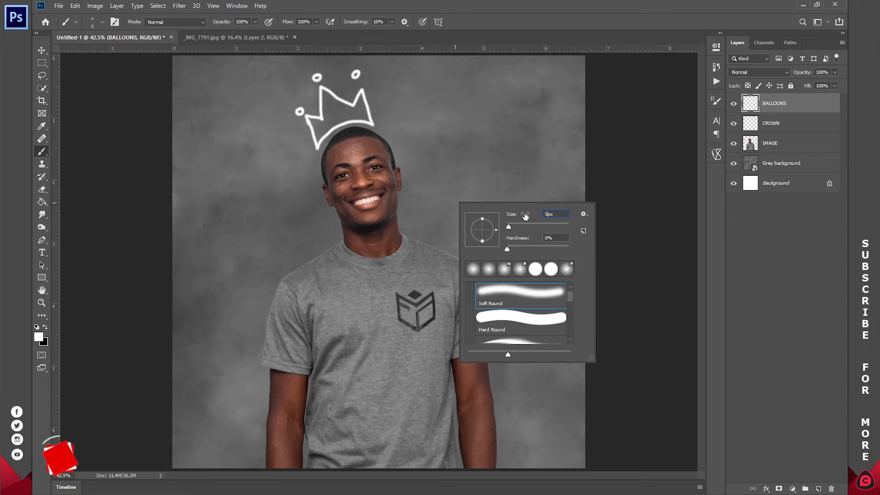
{"action": "key", "text": "Return"}
Step: Sketch a white oval balloon with doubled outlines beside the man's head and add a small triangular knot beneath it
{"action": "mouse_move", "coordinate": [495, 150]}
{"action": "left_mouse_down"}
{"action": "mouse_move", "coordinate": [477, 165]}
{"action": "mouse_move", "coordinate": [535, 223]}
{"action": "mouse_move", "coordinate": [488, 163]}
{"action": "mouse_move", "coordinate": [478, 193]}
{"action": "mouse_move", "coordinate": [505, 195]}
{"action": "left_mouse_up"}
{"action": "key", "text": "ctrl+z"}
{"action": "mouse_move", "coordinate": [499, 149]}
{"action": "left_mouse_down"}
{"action": "mouse_move", "coordinate": [486, 182]}
{"action": "mouse_move", "coordinate": [509, 177]}
{"action": "mouse_move", "coordinate": [507, 144]}
{"action": "mouse_move", "coordinate": [492, 154]}
{"action": "mouse_move", "coordinate": [484, 189]}
{"action": "mouse_move", "coordinate": [510, 177]}
{"action": "mouse_move", "coordinate": [506, 143]}
{"action": "mouse_move", "coordinate": [484, 162]}
{"action": "mouse_move", "coordinate": [497, 188]}
{"action": "mouse_move", "coordinate": [507, 152]}
{"action": "mouse_move", "coordinate": [481, 162]}
{"action": "mouse_move", "coordinate": [497, 184]}
{"action": "mouse_move", "coordinate": [505, 141]}
{"action": "mouse_move", "coordinate": [485, 166]}
{"action": "mouse_move", "coordinate": [507, 174]}
{"action": "mouse_move", "coordinate": [500, 140]}
{"action": "mouse_move", "coordinate": [482, 186]}
{"action": "mouse_move", "coordinate": [510, 166]}
{"action": "mouse_move", "coordinate": [482, 164]}
{"action": "mouse_move", "coordinate": [494, 191]}
{"action": "mouse_move", "coordinate": [520, 177]}
{"action": "mouse_move", "coordinate": [518, 145]}
{"action": "mouse_move", "coordinate": [497, 137]}
{"action": "mouse_move", "coordinate": [482, 160]}
{"action": "mouse_move", "coordinate": [488, 191]}
{"action": "mouse_move", "coordinate": [513, 192]}
{"action": "mouse_move", "coordinate": [522, 152]}
{"action": "mouse_move", "coordinate": [502, 137]}
{"action": "mouse_move", "coordinate": [483, 166]}
{"action": "mouse_move", "coordinate": [486, 191]}
{"action": "mouse_move", "coordinate": [511, 190]}
{"action": "mouse_move", "coordinate": [523, 157]}
{"action": "mouse_move", "coordinate": [508, 136]}
{"action": "mouse_move", "coordinate": [486, 152]}
{"action": "mouse_move", "coordinate": [491, 191]}
{"action": "mouse_move", "coordinate": [515, 186]}
{"action": "mouse_move", "coordinate": [520, 153]}
{"action": "mouse_move", "coordinate": [501, 143]}
{"action": "mouse_move", "coordinate": [487, 185]}
{"action": "left_mouse_up"}
{"action": "key", "text": "ctrl+z"}
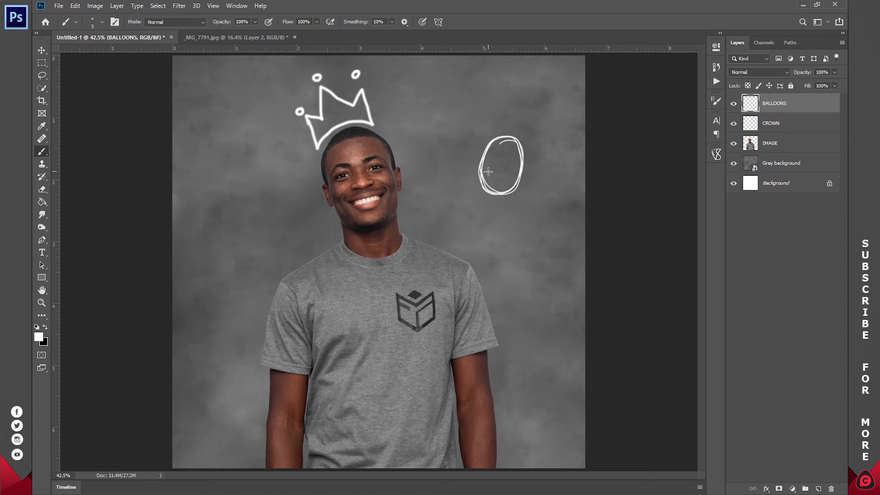
{"action": "mouse_move", "coordinate": [493, 202]}
{"action": "left_mouse_down"}
{"action": "mouse_move", "coordinate": [507, 209]}
{"action": "mouse_move", "coordinate": [497, 199]}
{"action": "left_mouse_up"}
Step: Set the brush size to 10 px and paint a short, slightly wavy string hanging from the balloon's knot
{"action": "left_click_drag", "start_coordinate": [499, 202], "coordinate": [496, 323]}
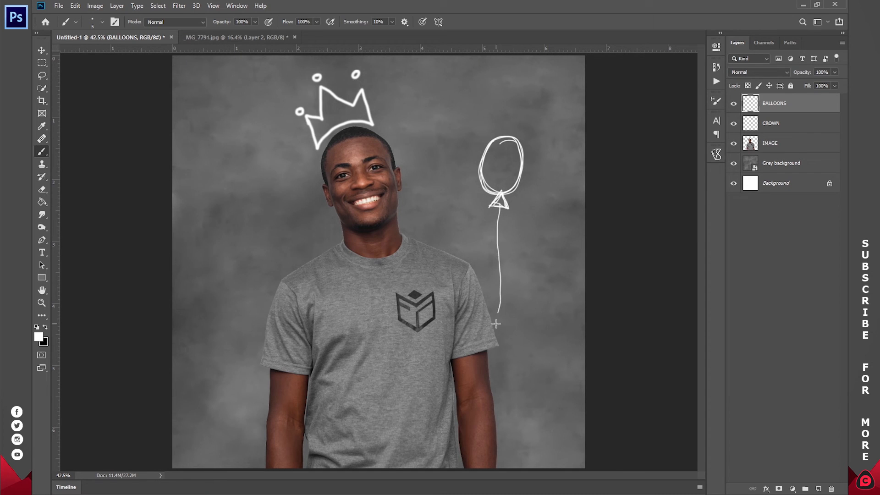
{"action": "key", "text": "ctrl+z"}
{"action": "right_click", "coordinate": [506, 203]}
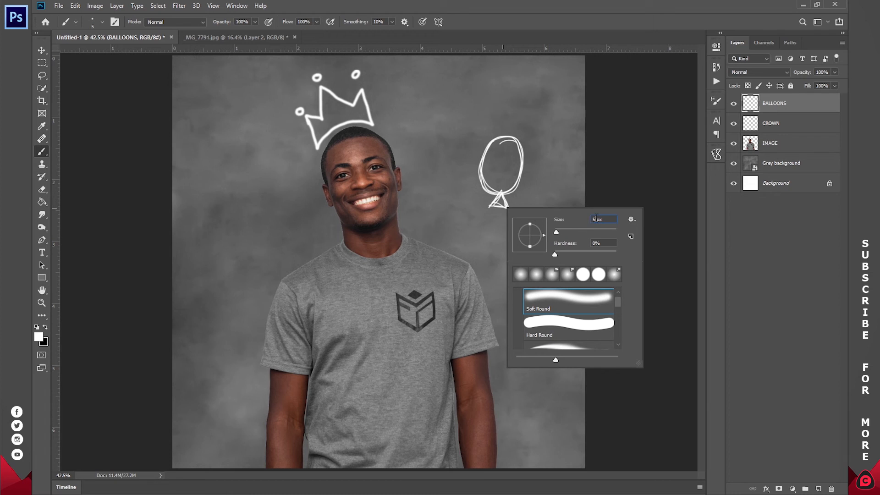
{"action": "type", "text": "10"}
{"action": "key", "text": "Return"}
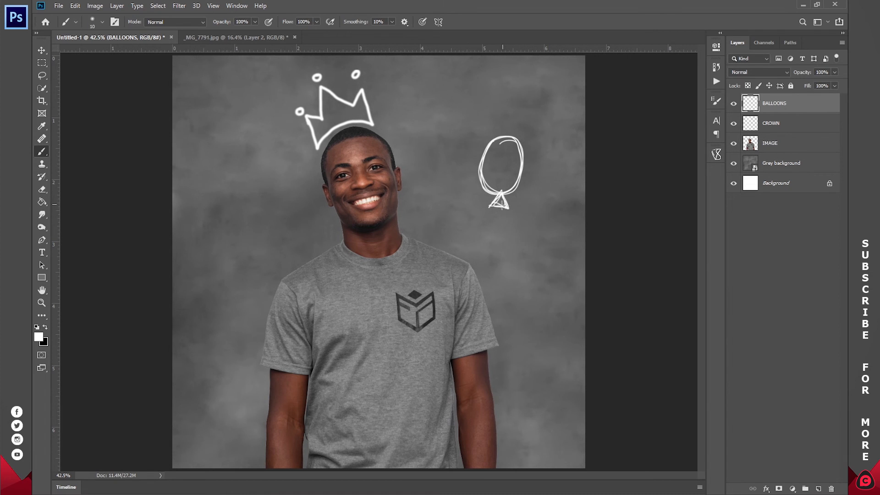
{"action": "left_click_drag", "start_coordinate": [500, 204], "coordinate": [498, 265]}
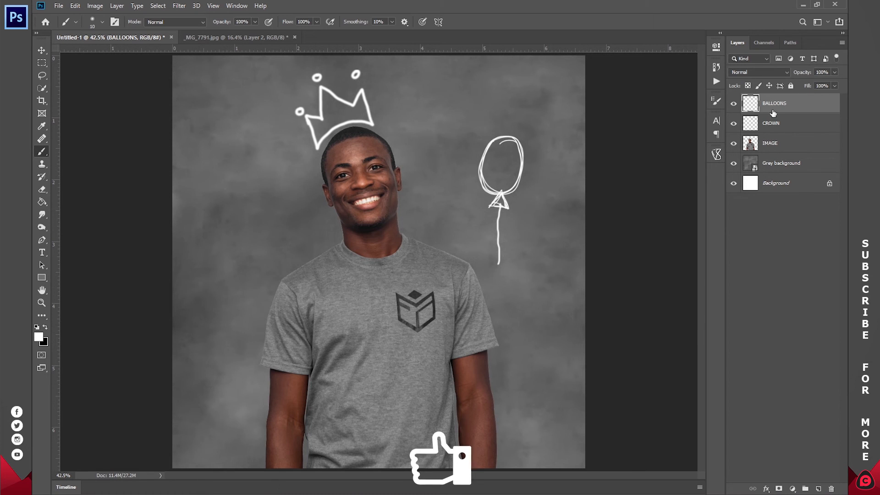
Step: Duplicate the BALLOONS layer
{"action": "key", "text": "ctrl+j"}
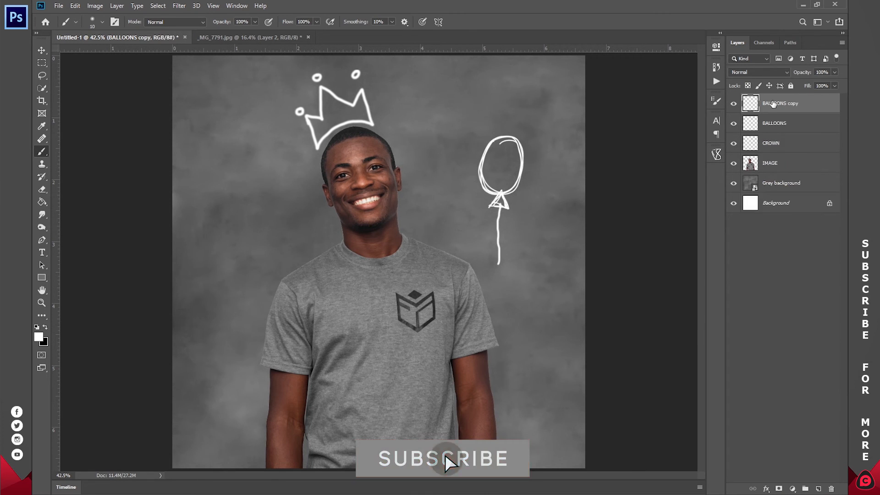
Step: Enlarge the duplicated balloon to about 112%, flip it horizontally and place it overlapping the outer side of the original balloon
{"action": "key", "text": "v"}
{"action": "left_click_drag", "start_coordinate": [504, 168], "coordinate": [520, 172]}
{"action": "key", "text": "ctrl+t"}
{"action": "mouse_move", "coordinate": [518, 138]}
{"action": "left_mouse_down"}
{"action": "mouse_move", "coordinate": [522, 112]}
{"action": "mouse_move", "coordinate": [521, 125]}
{"action": "left_mouse_up"}
{"action": "right_click", "coordinate": [520, 154]}
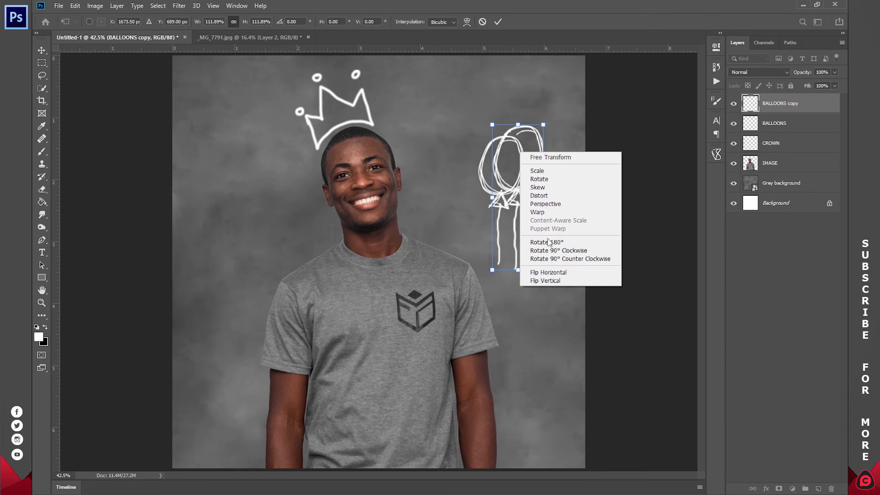
{"action": "left_click", "coordinate": [545, 272]}
{"action": "left_click_drag", "start_coordinate": [520, 174], "coordinate": [528, 174]}
{"action": "left_click", "coordinate": [498, 22]}
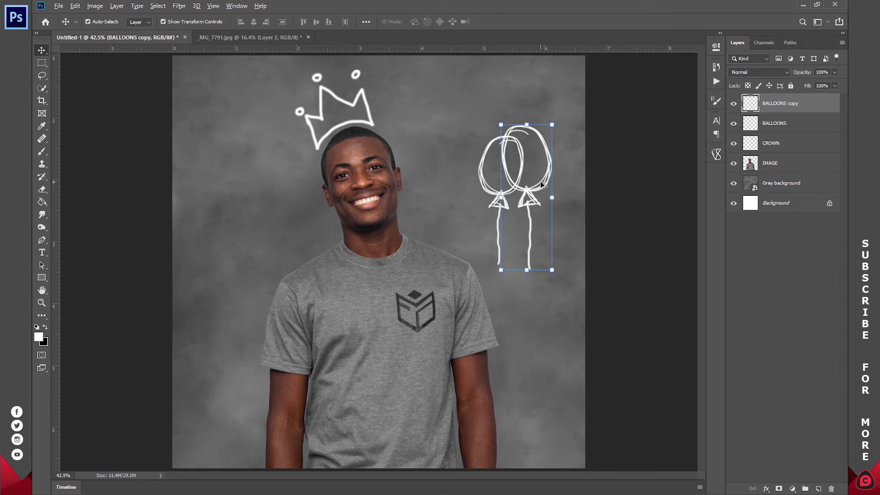
Step: Add a third balloon by copying the flipped one, scaled to about 51% and placed at the outer edge of the pair
{"action": "left_click_drag", "start_coordinate": [542, 185], "coordinate": [460, 182]}
{"action": "key", "text": "ctrl+t"}
{"action": "left_click_drag", "start_coordinate": [438, 145], "coordinate": [438, 216]}
{"action": "left_click_drag", "start_coordinate": [438, 249], "coordinate": [552, 207]}
{"action": "left_click", "coordinate": [497, 22]}
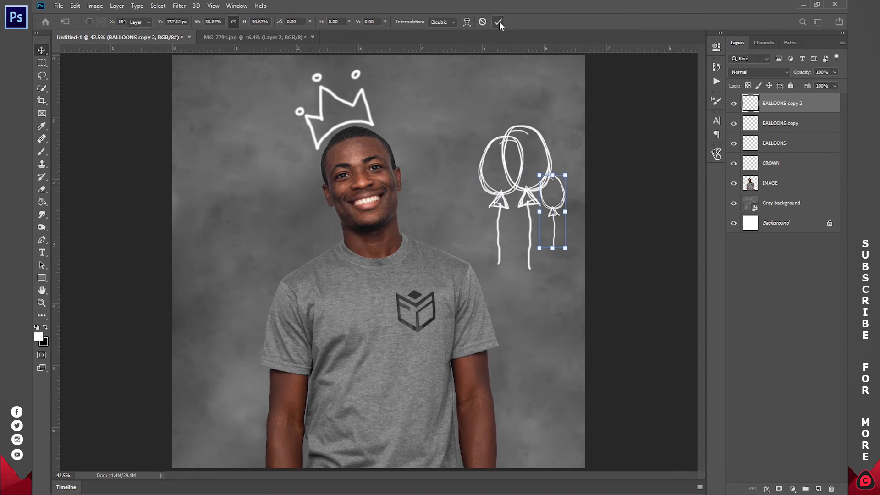
Step: Nudge the middle balloon slightly away from the man, then enlarge the small balloon and raise it so it overlaps the middle one
{"action": "left_click", "coordinate": [804, 128], "text": "ctrl"}
{"action": "left_click_drag", "start_coordinate": [544, 179], "coordinate": [550, 179]}
{"action": "left_click", "coordinate": [560, 244], "text": "ctrl"}
{"action": "left_click_drag", "start_coordinate": [562, 249], "coordinate": [562, 282]}
{"action": "left_click_drag", "start_coordinate": [560, 199], "coordinate": [560, 182]}
{"action": "left_click", "coordinate": [499, 22]}
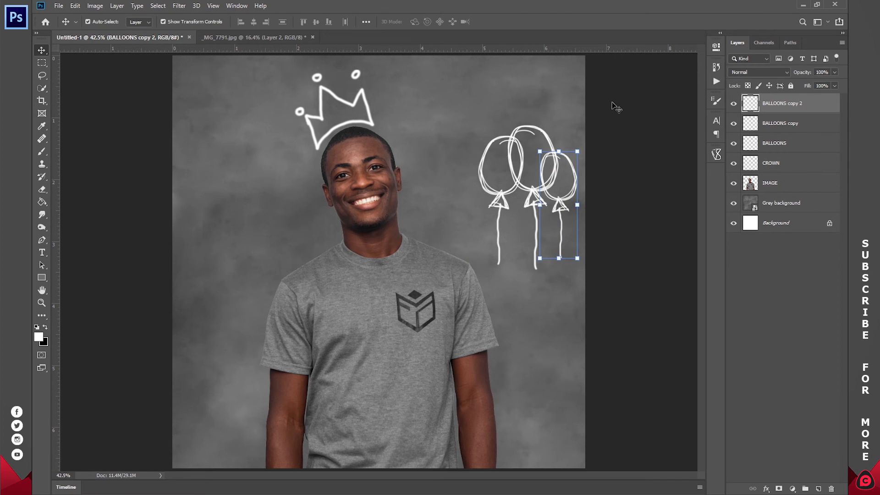
Step: Select all three balloon layers and move the cluster slightly closer to the man
{"action": "left_click", "coordinate": [780, 144], "text": "ctrl"}
{"action": "left_click", "coordinate": [787, 123], "text": "ctrl"}
{"action": "left_click_drag", "start_coordinate": [534, 195], "coordinate": [514, 183]}
{"action": "key", "text": "ctrl"}
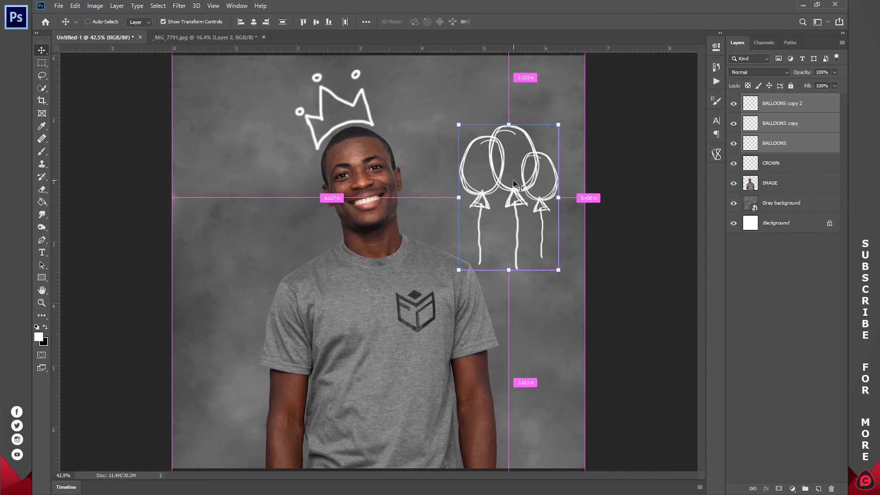
Step: Duplicate the three-balloon cluster and move the copy to the other side of the man, slightly lower than the original
{"action": "key", "text": "ctrl+j"}
{"action": "key", "text": "ctrl"}
{"action": "left_click_drag", "start_coordinate": [527, 172], "coordinate": [256, 220]}
{"action": "right_click", "coordinate": [264, 233]}
{"action": "left_click", "coordinate": [281, 206]}
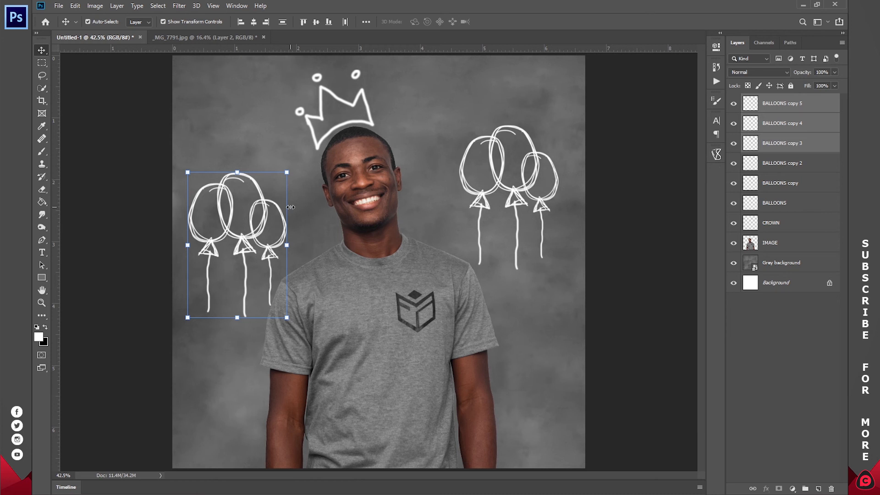
{"action": "key", "text": "ctrl+t"}
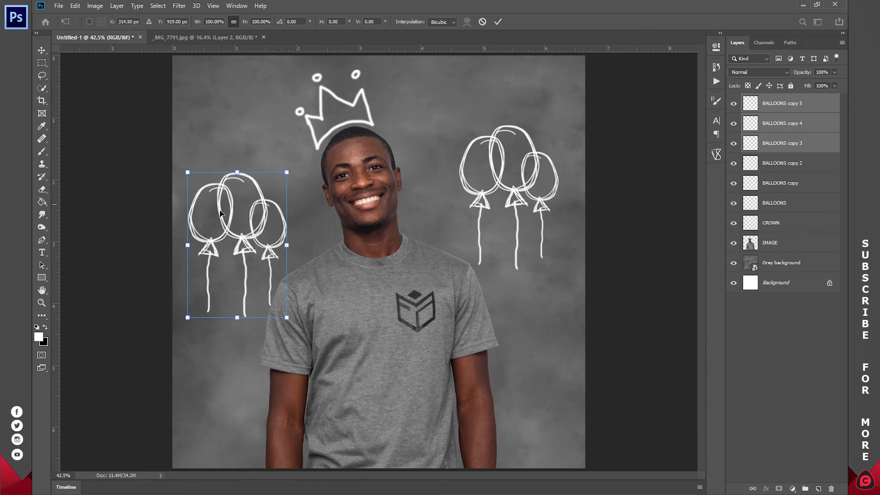
{"action": "left_click", "coordinate": [482, 22]}
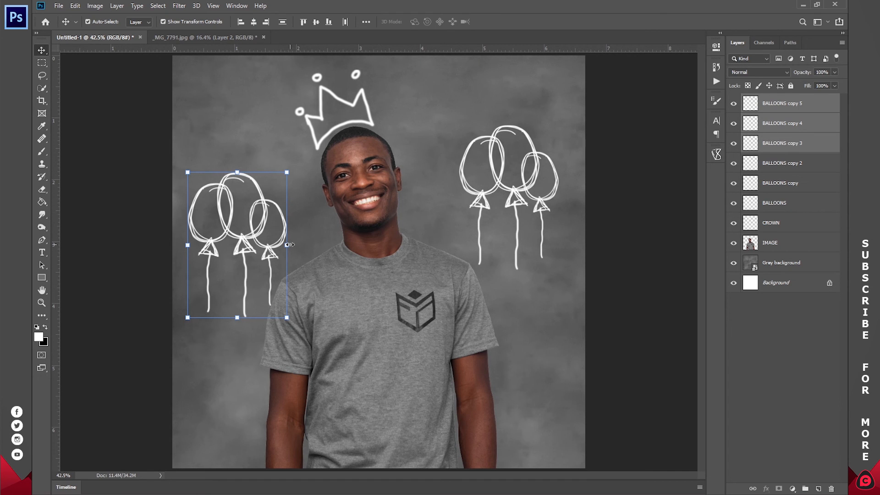
Step: Flip the copied balloon cluster horizontally and shift it slightly toward the man's shoulder
{"action": "key", "text": "ctrl+t"}
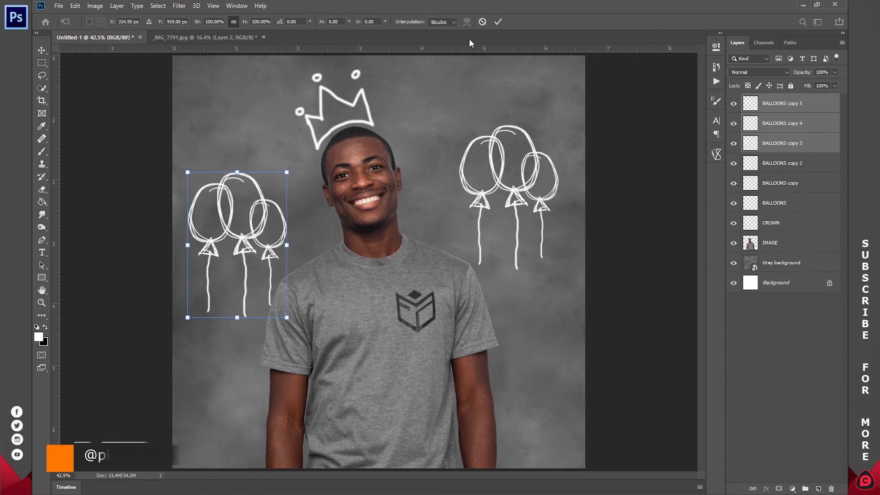
{"action": "right_click", "coordinate": [271, 220]}
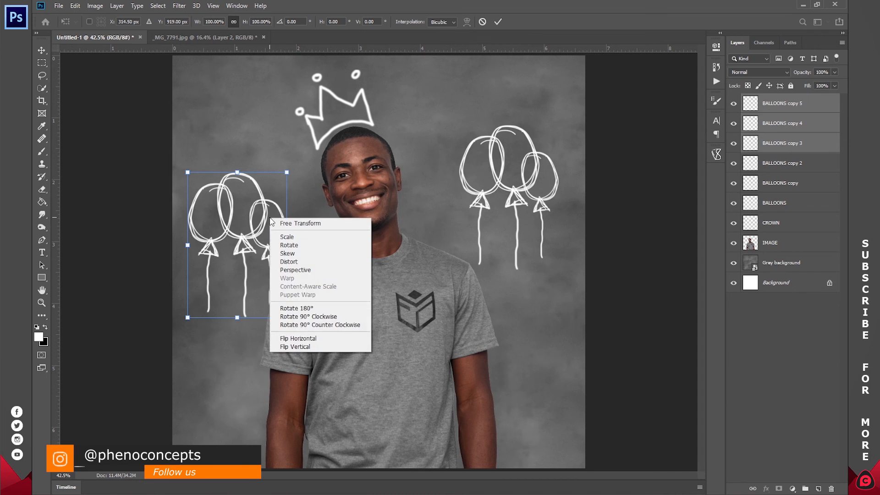
{"action": "left_click", "coordinate": [284, 336]}
{"action": "left_click_drag", "start_coordinate": [273, 242], "coordinate": [284, 242]}
{"action": "left_click", "coordinate": [497, 21]}
Step: Enlarge the smallest balloon of the copied cluster to nearly match its neighbours and shift it outward toward the canvas edge
{"action": "left_click", "coordinate": [766, 123]}
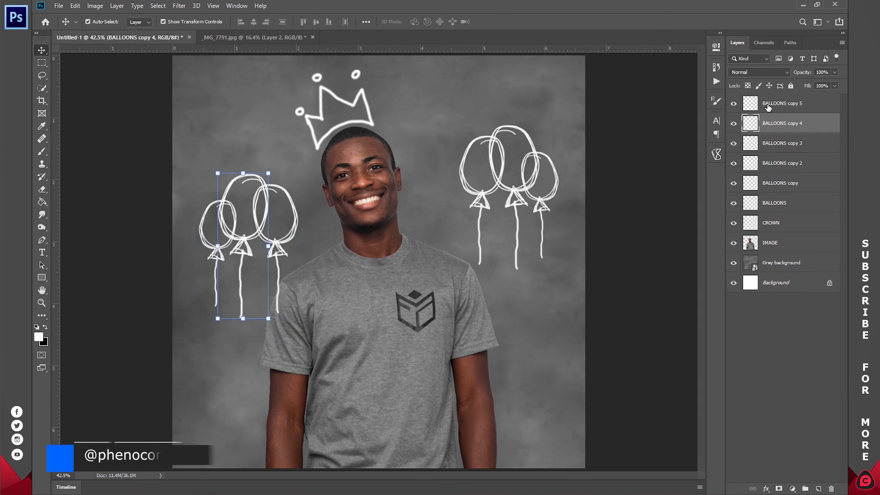
{"action": "left_click", "coordinate": [768, 106]}
{"action": "left_click_drag", "start_coordinate": [219, 201], "coordinate": [221, 174]}
{"action": "left_click_drag", "start_coordinate": [222, 225], "coordinate": [210, 237]}
{"action": "left_click", "coordinate": [497, 21]}
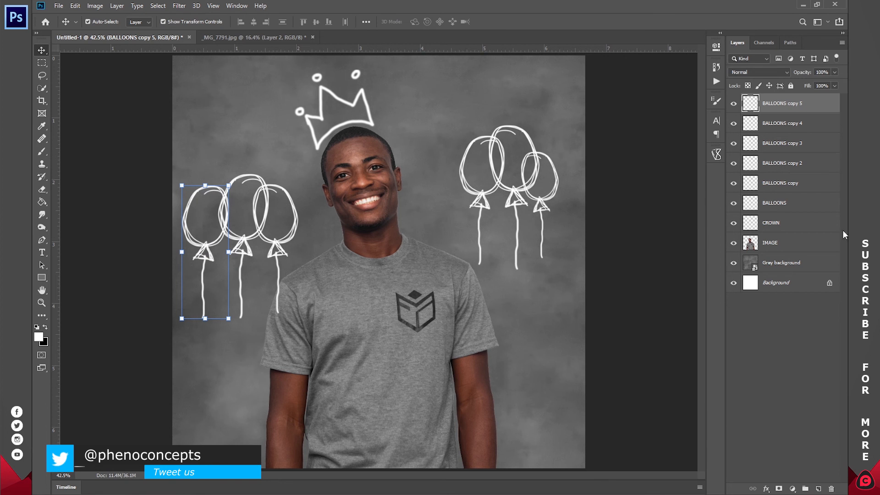
Step: Group all six balloon layers and name the group BALLOONS
{"action": "left_click", "coordinate": [783, 206], "text": "shift"}
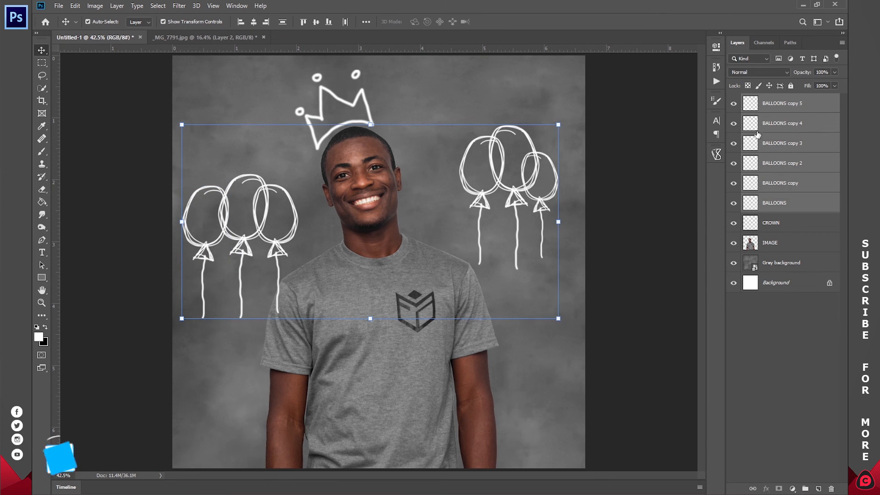
{"action": "left_click", "coordinate": [806, 105]}
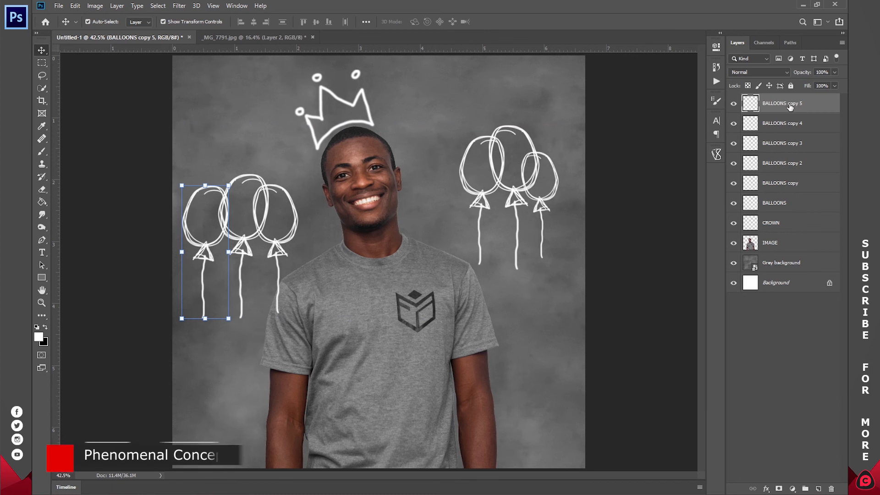
{"action": "left_click", "coordinate": [784, 206], "text": "shift"}
{"action": "key", "text": "ctrl"}
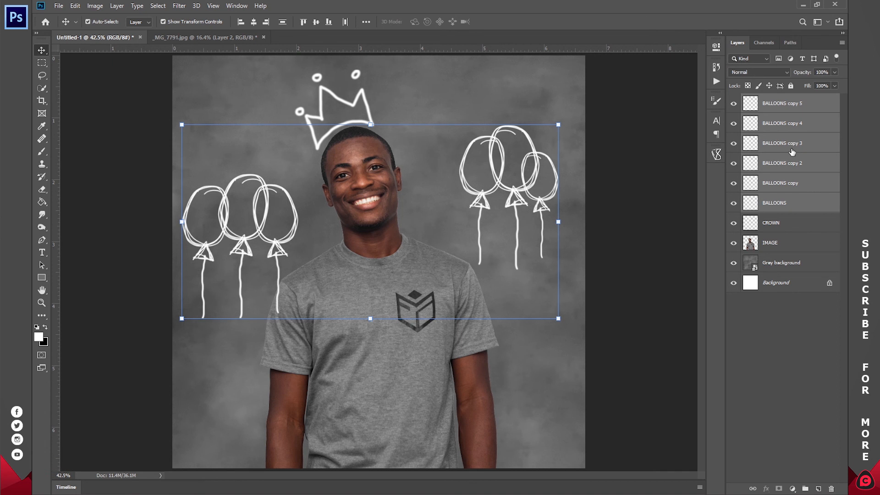
{"action": "left_click_drag", "start_coordinate": [780, 185], "coordinate": [805, 489]}
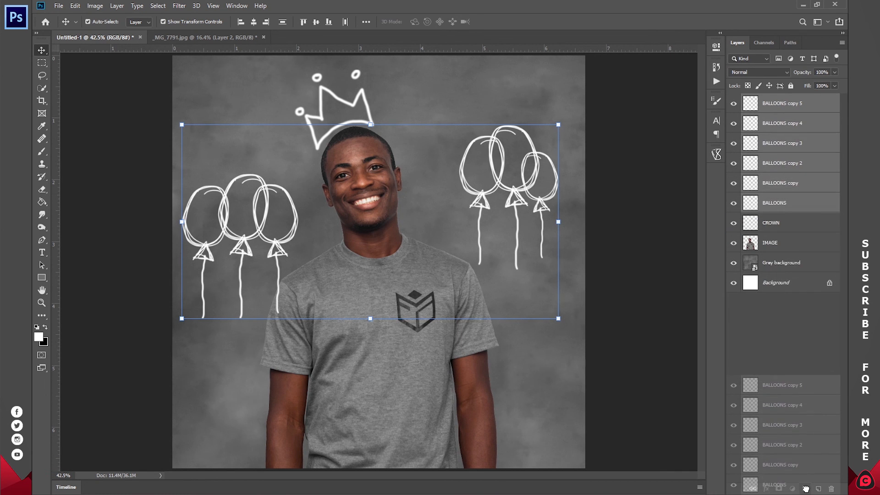
{"action": "left_click_drag", "start_coordinate": [806, 489], "coordinate": [805, 489]}
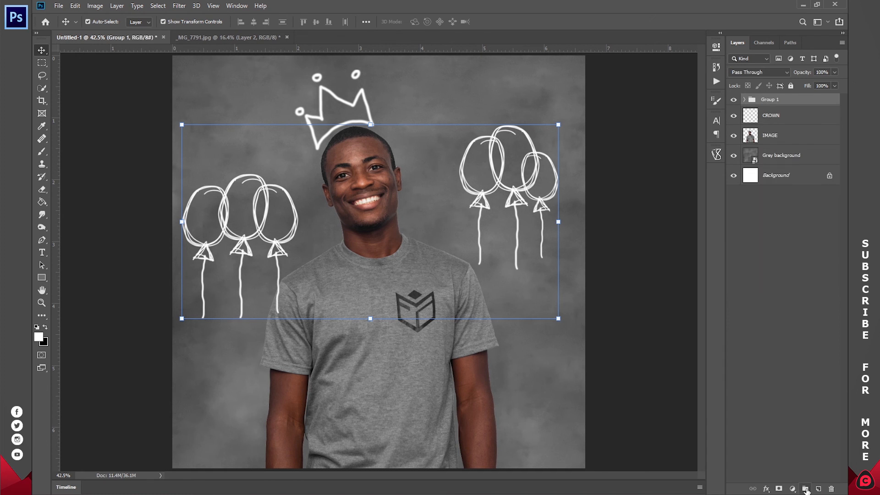
{"action": "double_click", "coordinate": [770, 99]}
{"action": "type", "text": "BALLOONS"}
{"action": "key", "text": "Return"}
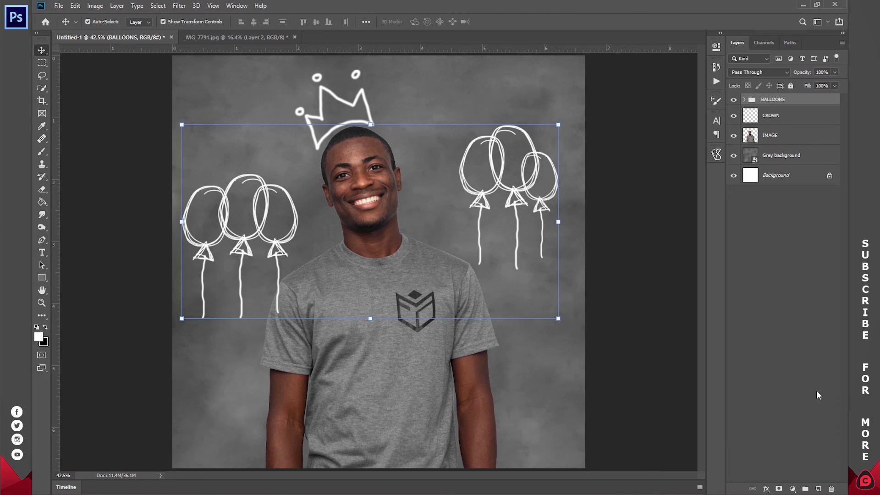
Step: Create a new layer above the BALLOONS group and name it CIRCLES
{"action": "left_click", "coordinate": [811, 489]}
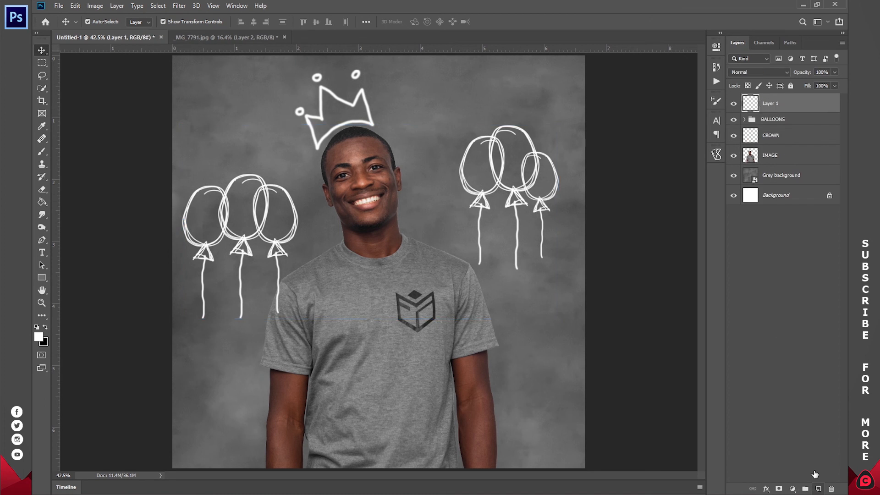
{"action": "double_click", "coordinate": [769, 104]}
{"action": "type", "text": "CIRCLES"}
{"action": "key", "text": "Return"}
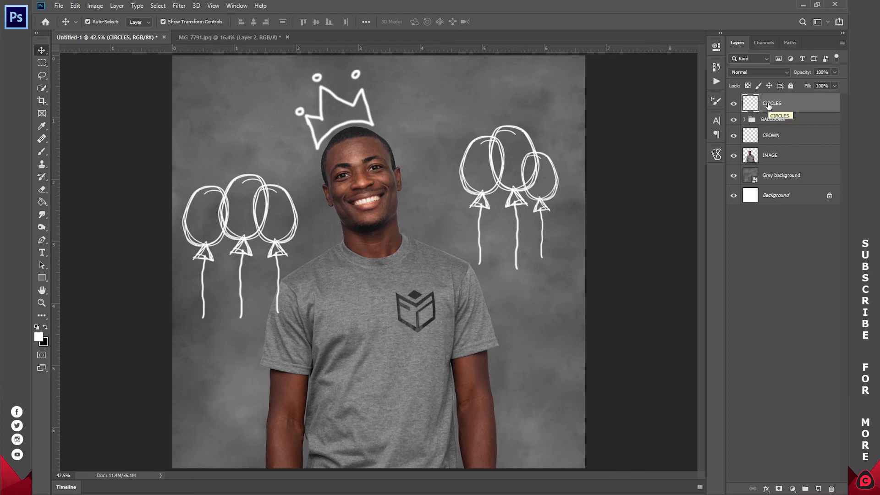
Step: Scatter about a dozen small hand-drawn white circles around the man and balloons on the CIRCLES layer, using the 10 px brush
{"action": "key", "text": "b"}
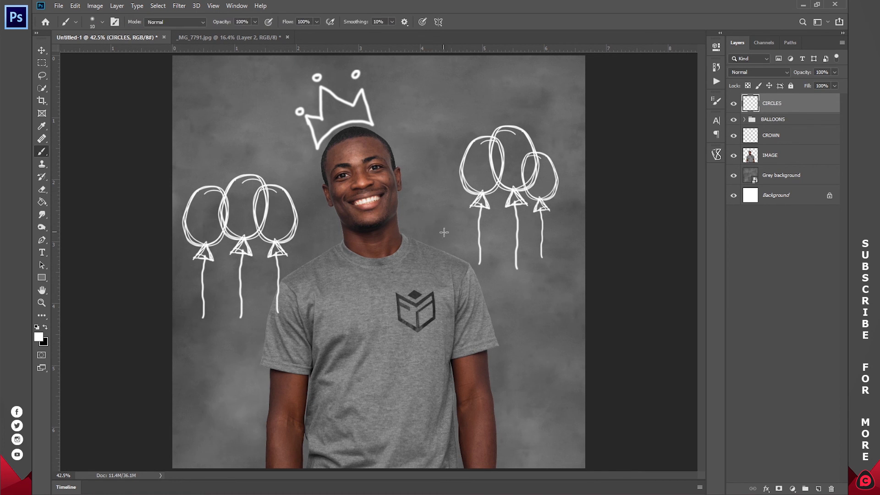
{"action": "left_click_drag", "start_coordinate": [553, 303], "coordinate": [553, 304]}
{"action": "left_click_drag", "start_coordinate": [472, 88], "coordinate": [474, 81]}
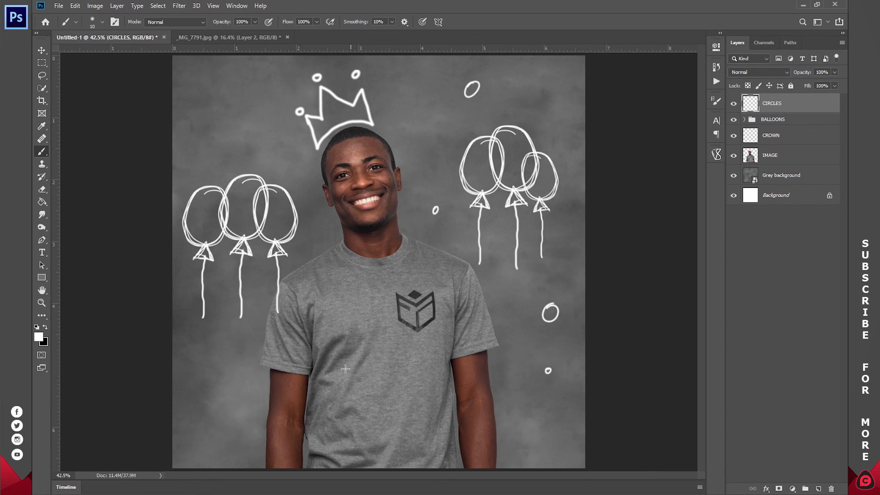
{"action": "left_click_drag", "start_coordinate": [238, 354], "coordinate": [239, 355]}
{"action": "left_click_drag", "start_coordinate": [202, 105], "coordinate": [197, 89]}
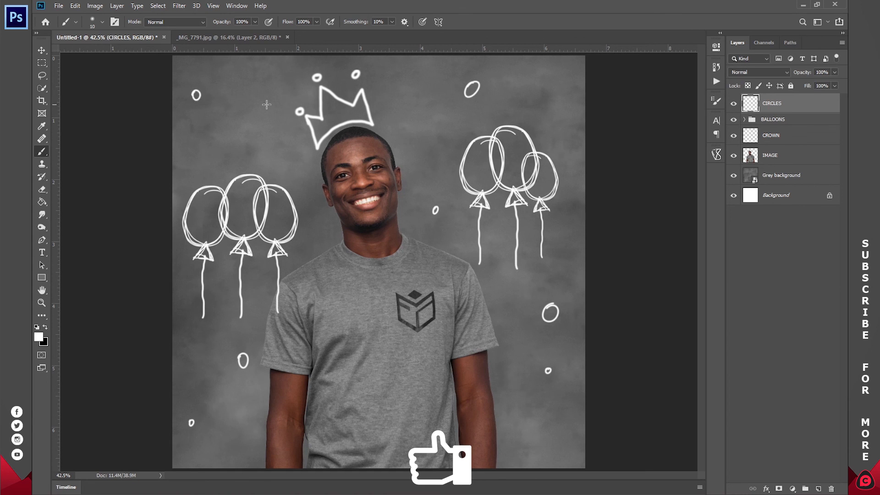
{"action": "left_click_drag", "start_coordinate": [427, 170], "coordinate": [428, 171]}
{"action": "left_click_drag", "start_coordinate": [576, 138], "coordinate": [575, 138]}
{"action": "left_click_drag", "start_coordinate": [282, 213], "coordinate": [281, 214]}
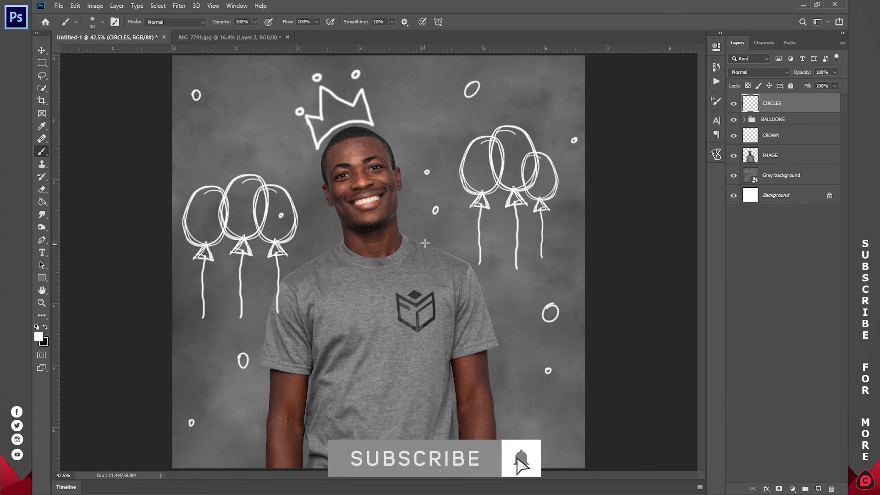
{"action": "mouse_move", "coordinate": [431, 240]}
{"action": "left_mouse_down"}
{"action": "mouse_move", "coordinate": [448, 240]}
{"action": "mouse_move", "coordinate": [433, 238]}
{"action": "left_mouse_up"}
{"action": "key", "text": "ctrl"}
{"action": "key", "text": "ctrl+z"}
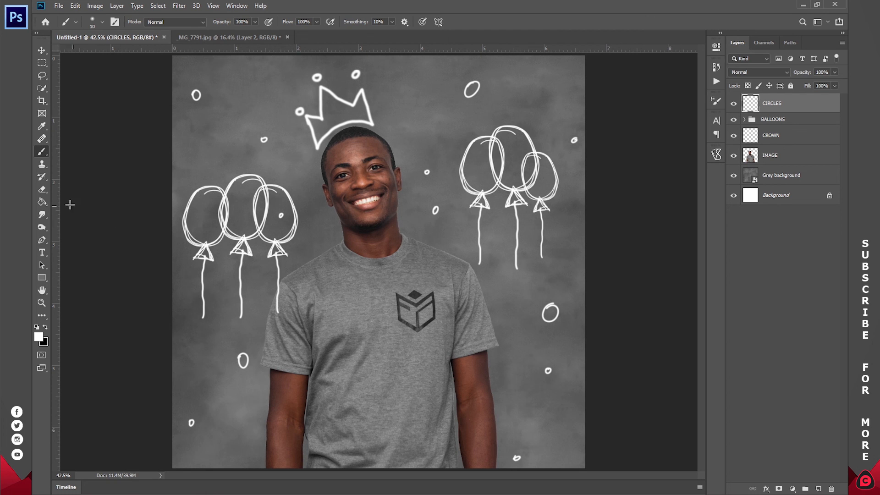
Step: Erase the small circle floating just above the man's shoulder, on the side of the original balloon cluster
{"action": "left_click", "coordinate": [43, 192]}
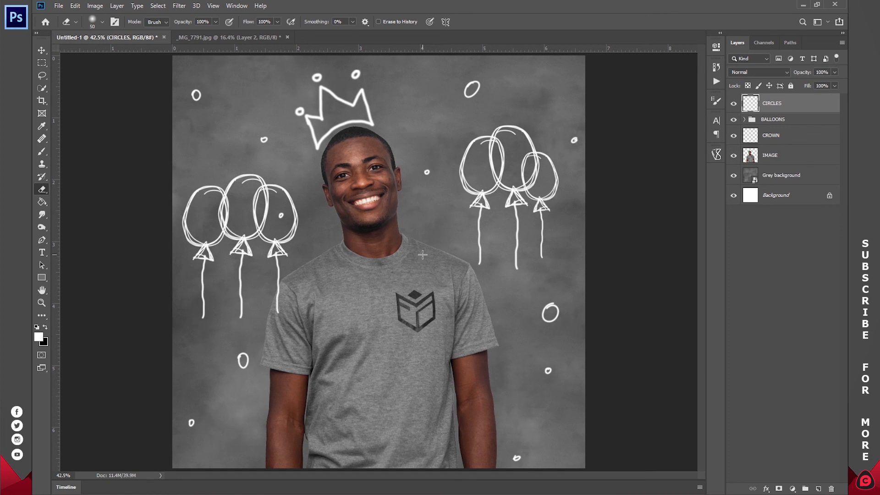
{"action": "left_click", "coordinate": [42, 303]}
{"action": "mouse_move", "coordinate": [386, 265]}
{"action": "left_mouse_down"}
{"action": "mouse_move", "coordinate": [364, 263]}
{"action": "mouse_move", "coordinate": [385, 251]}
{"action": "left_mouse_up"}
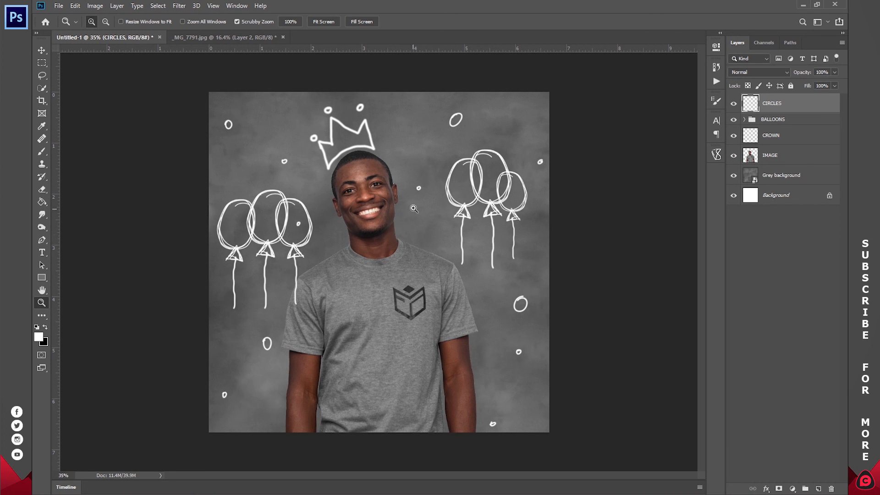
{"action": "left_click_drag", "start_coordinate": [369, 251], "coordinate": [377, 256]}
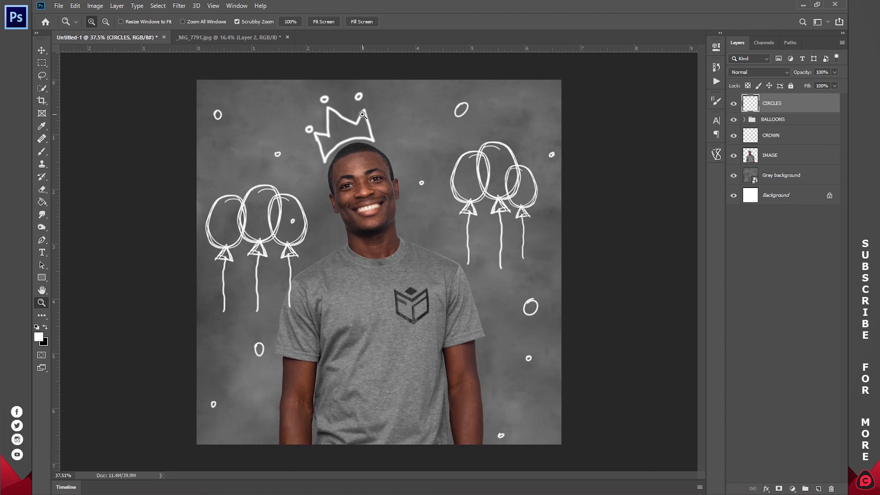
Step: Close the _MG_7791.jpg document and return to the Untitled-1 composition
{"action": "left_click", "coordinate": [270, 37]}
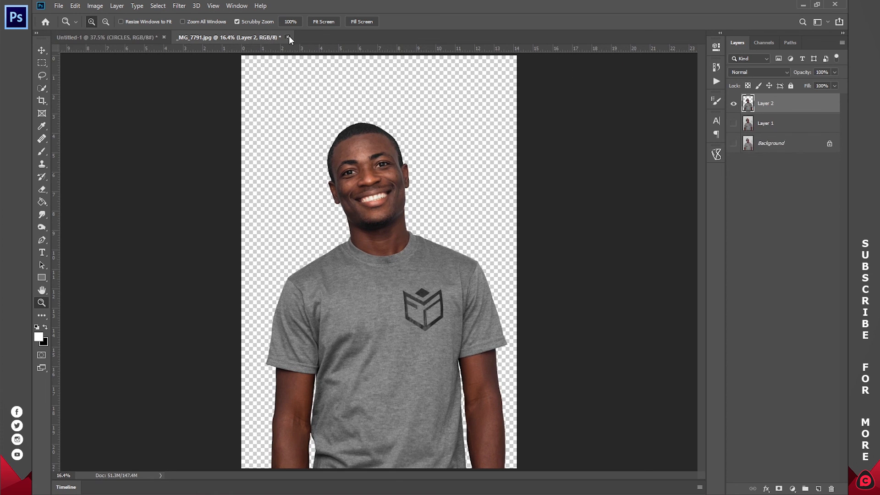
{"action": "left_click", "coordinate": [288, 37]}
{"action": "left_click", "coordinate": [447, 195]}
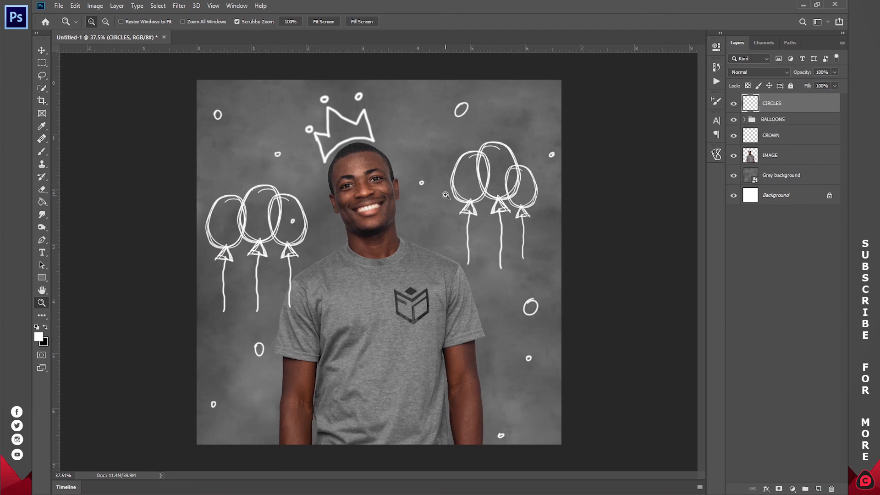